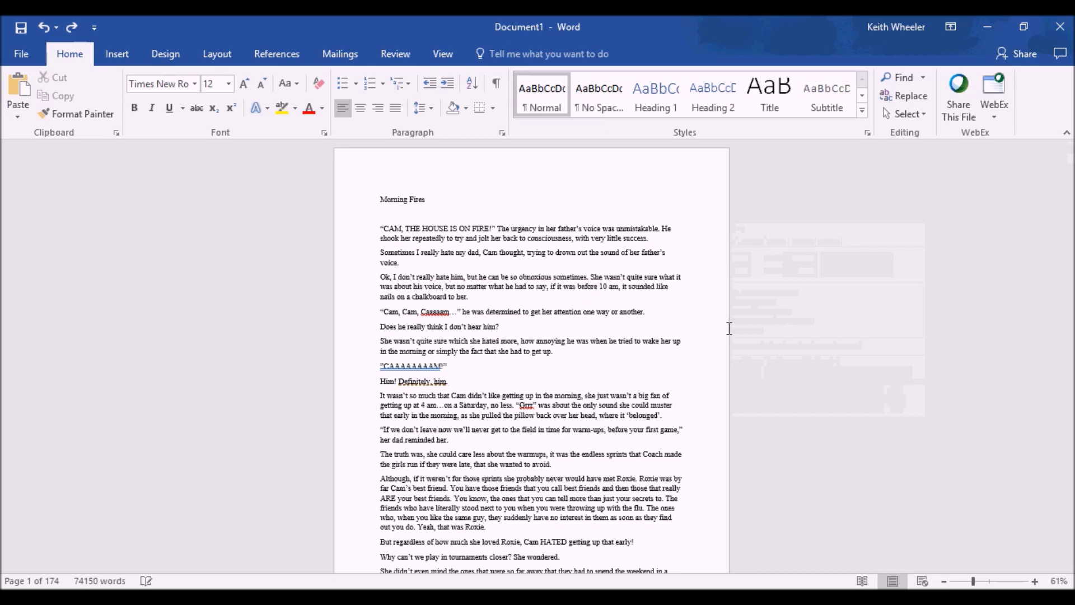
# Step: Set the whole manuscript in Georgia at 12 pt
pyautogui.hotkey('ctrl', 'a')
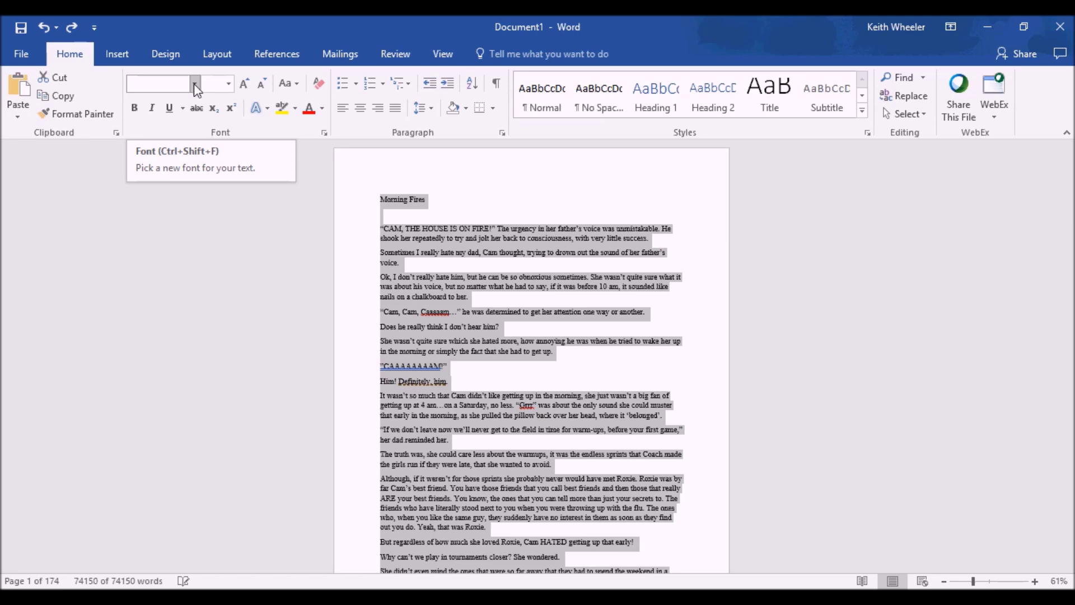
pyautogui.click(195, 84)
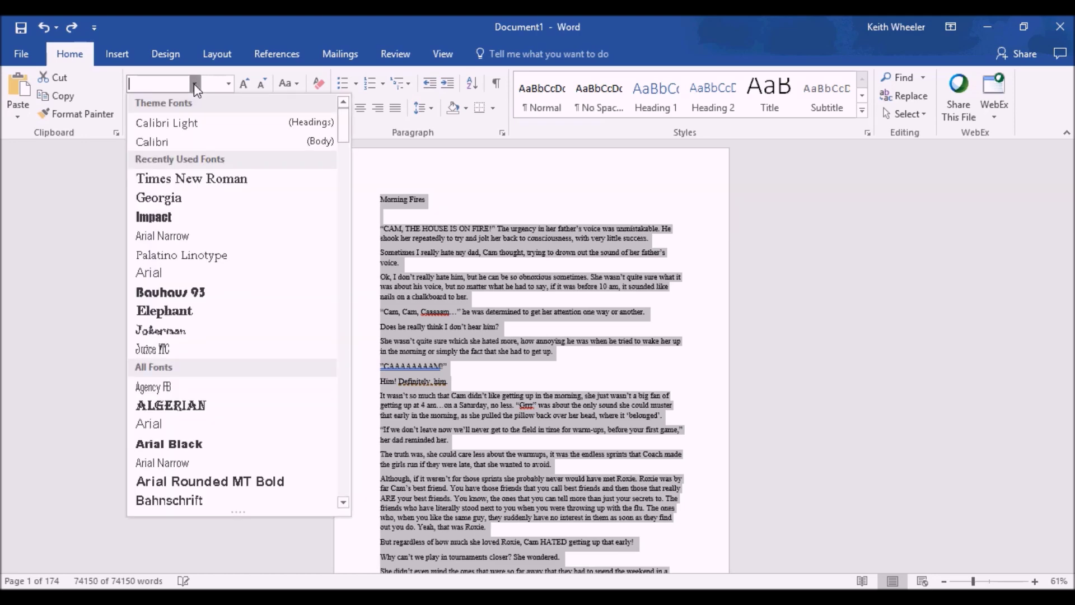
pyautogui.click(187, 208)
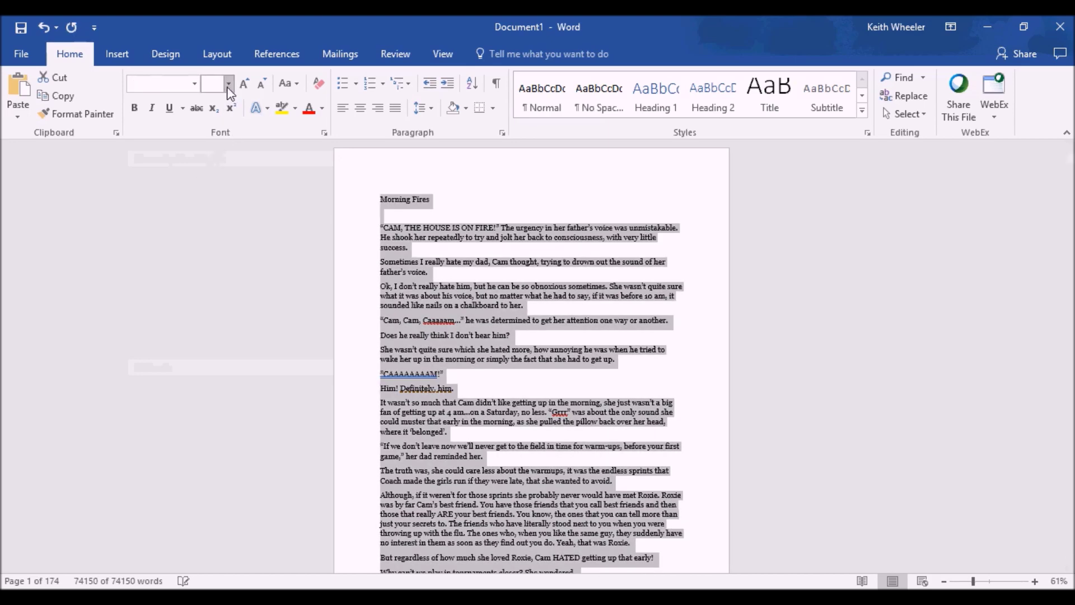
pyautogui.click(228, 84)
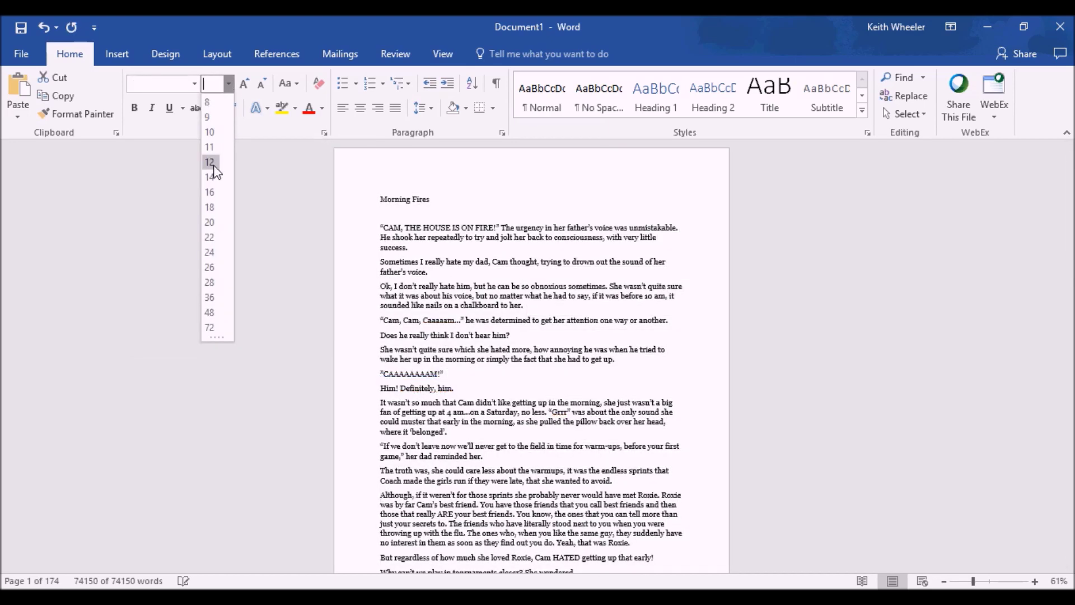
pyautogui.click(213, 165)
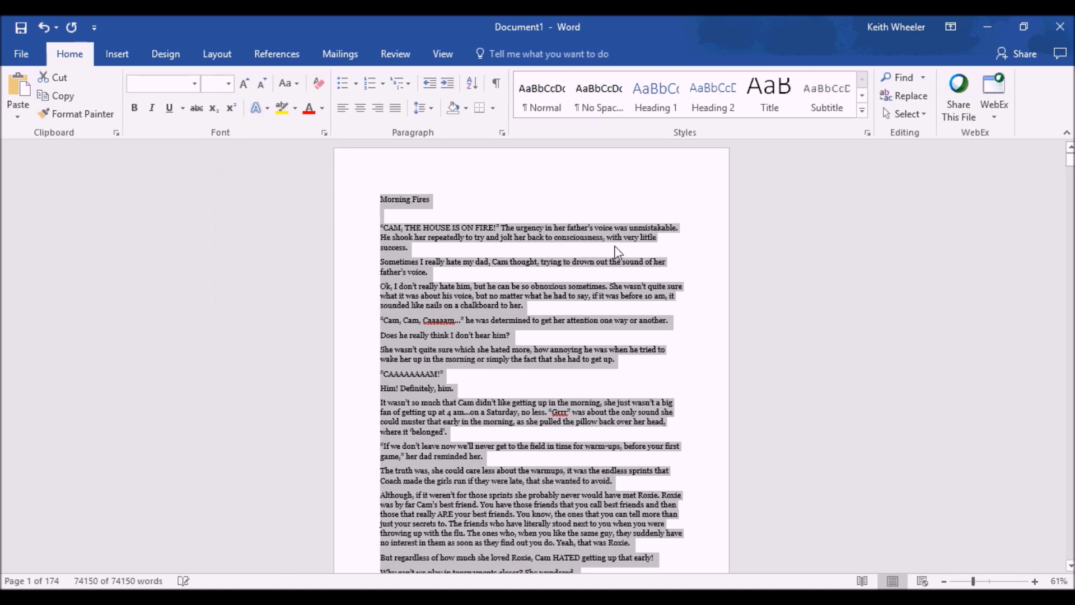
pyautogui.click(897, 283)
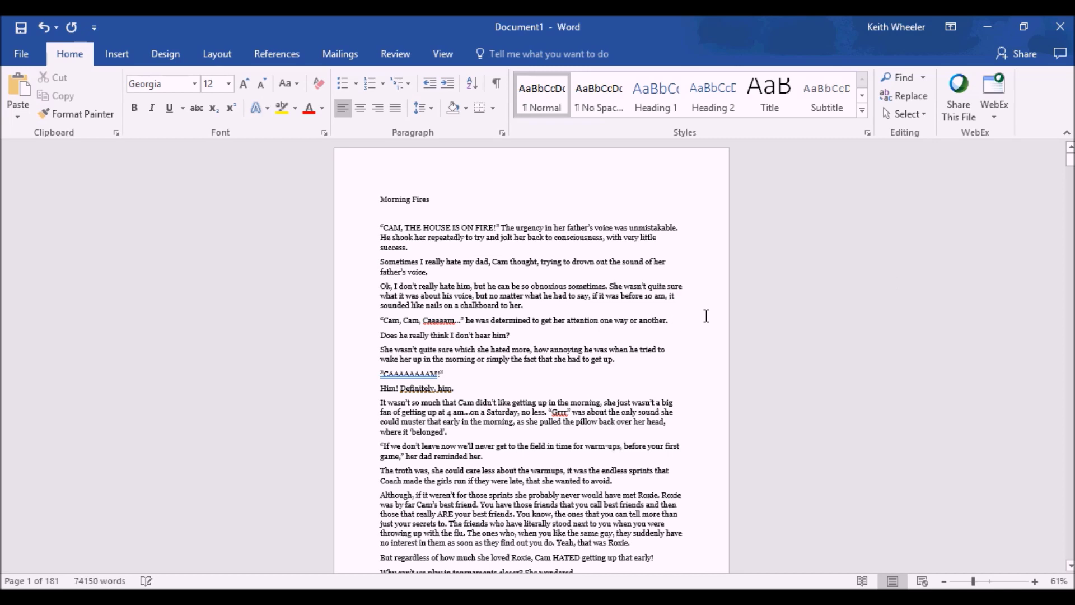
pyautogui.hotkey('ctrl', 'a')
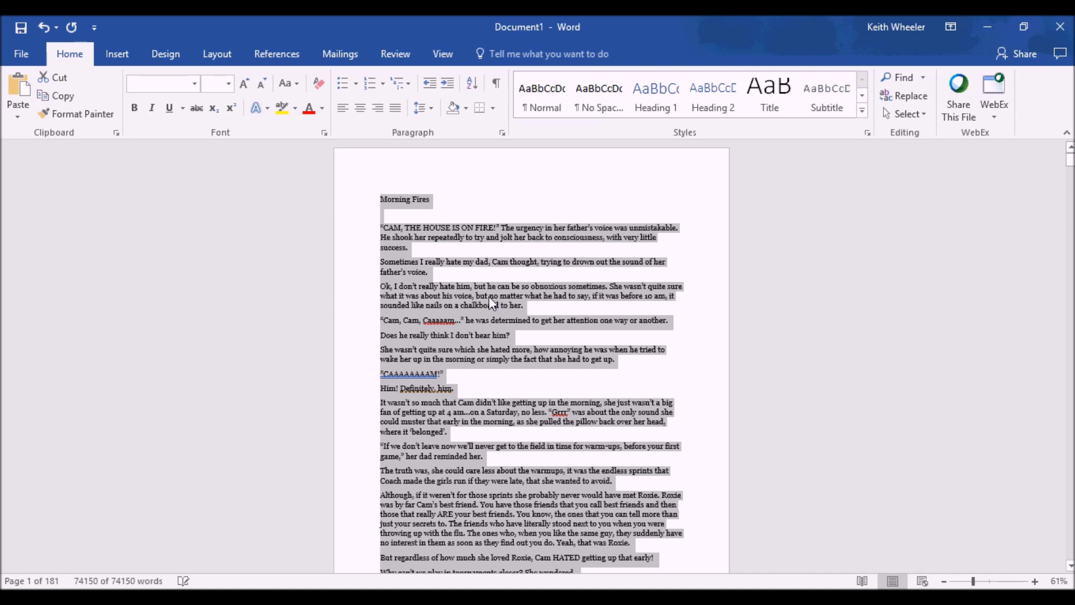
# Step: Give all paragraphs a 0.2" first-line indent, 0 spacing before and after, and single line spacing
pyautogui.rightClick(491, 301)
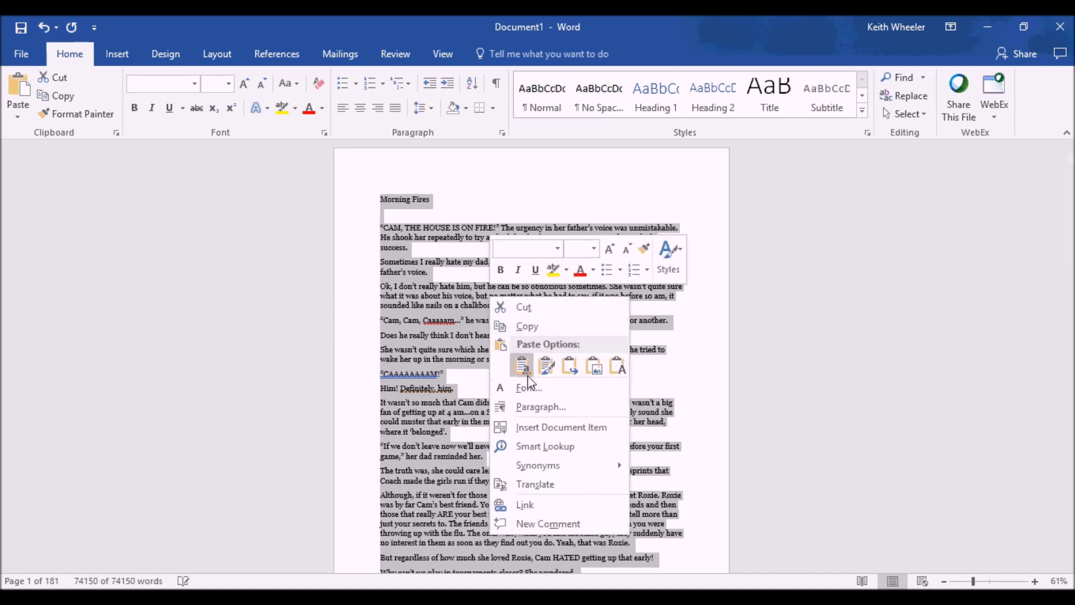
pyautogui.click(551, 408)
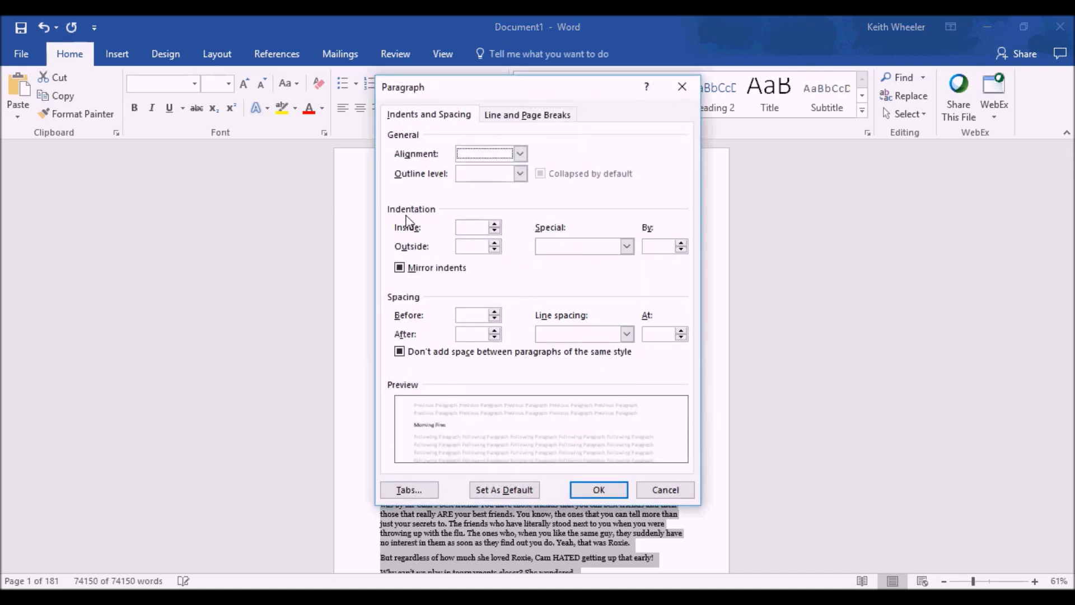
pyautogui.click(556, 247)
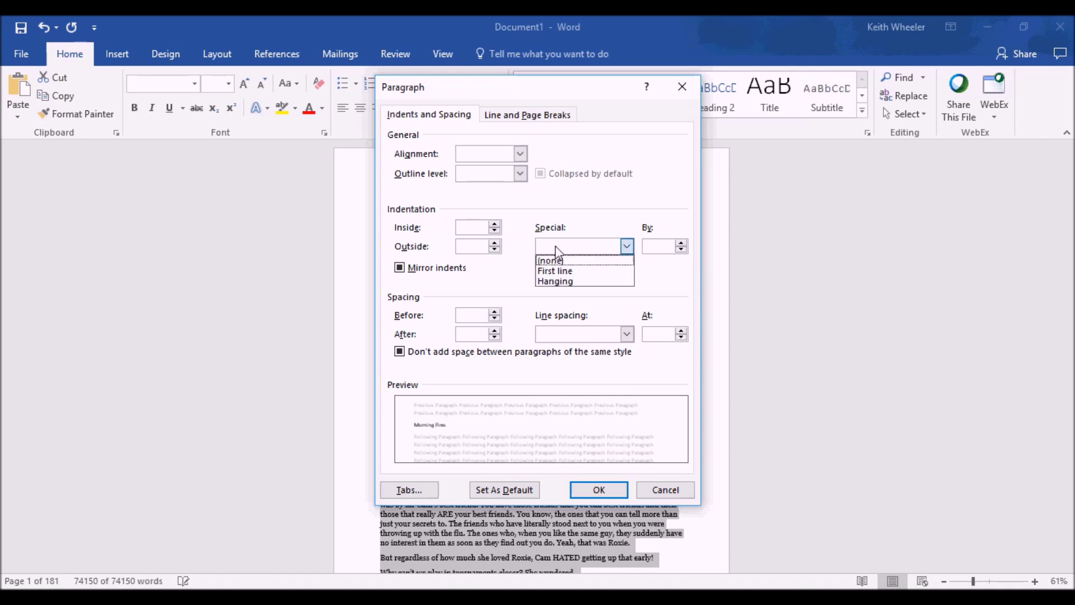
pyautogui.click(578, 272)
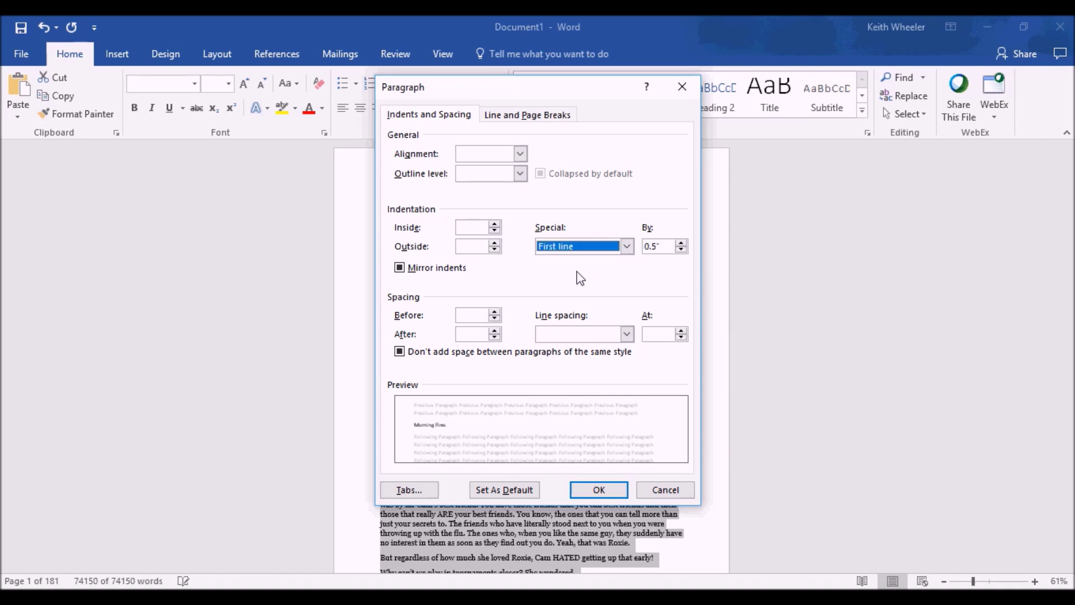
pyautogui.click(655, 246)
pyautogui.press('BackSpace')
pyautogui.write('2')
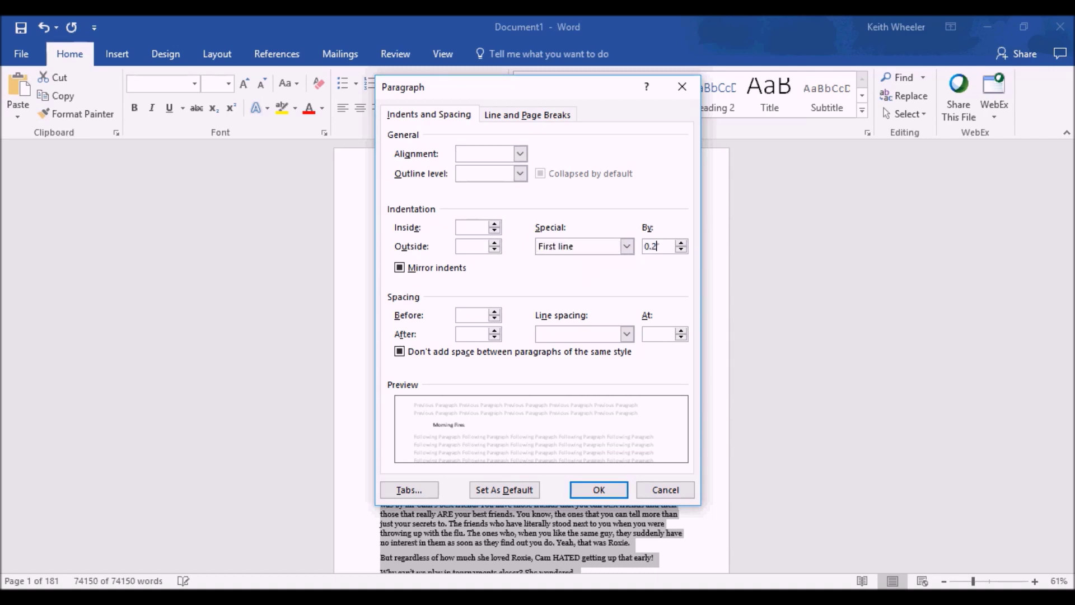
pyautogui.click(475, 315)
pyautogui.write('00')
pyautogui.click(595, 334)
pyautogui.click(581, 351)
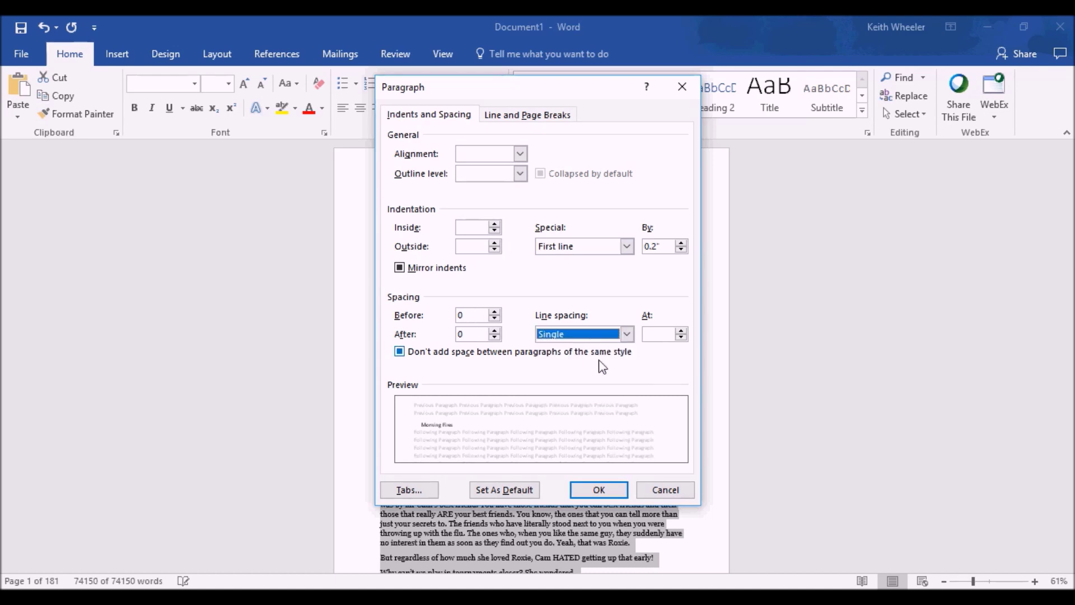
pyautogui.click(611, 491)
pyautogui.click(807, 384)
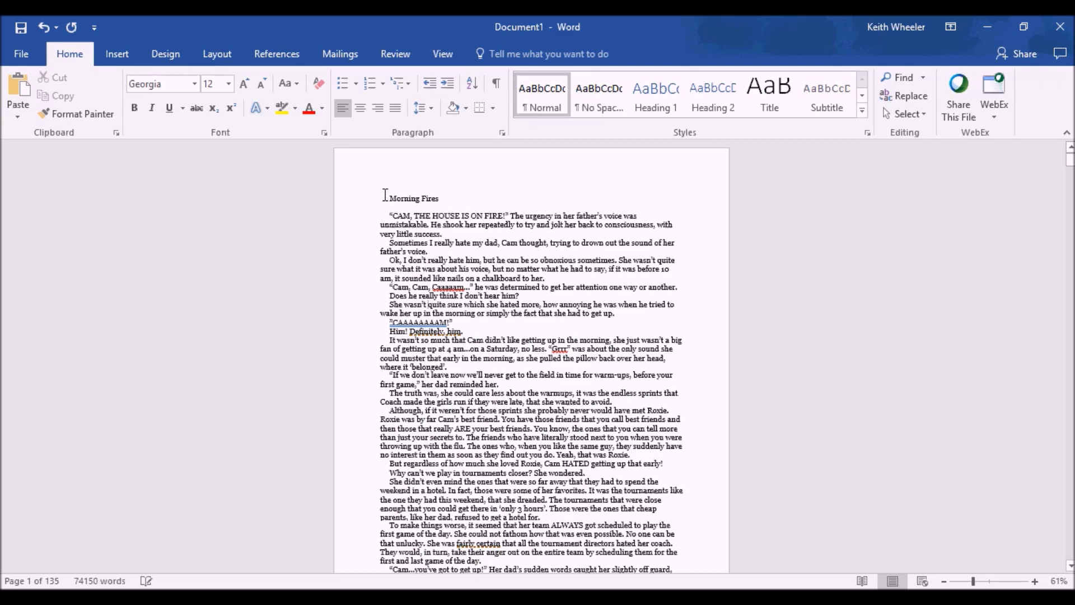
# Step: Insert a page break before 'Morning Fires' so the manuscript starts with a blank page 1
pyautogui.press('Return')
pyautogui.click(117, 53)
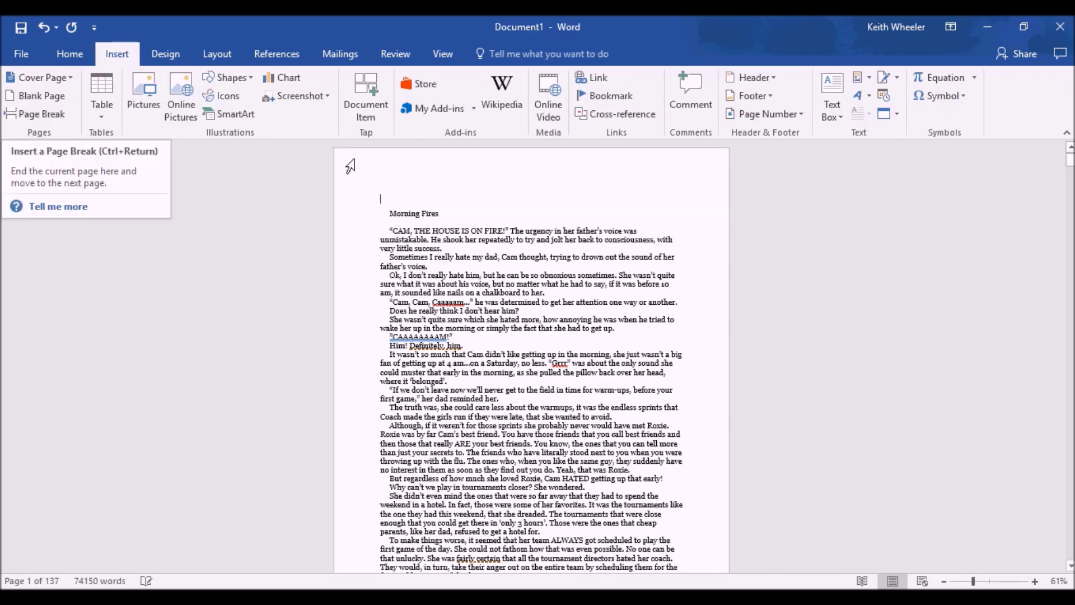
pyautogui.click(44, 112)
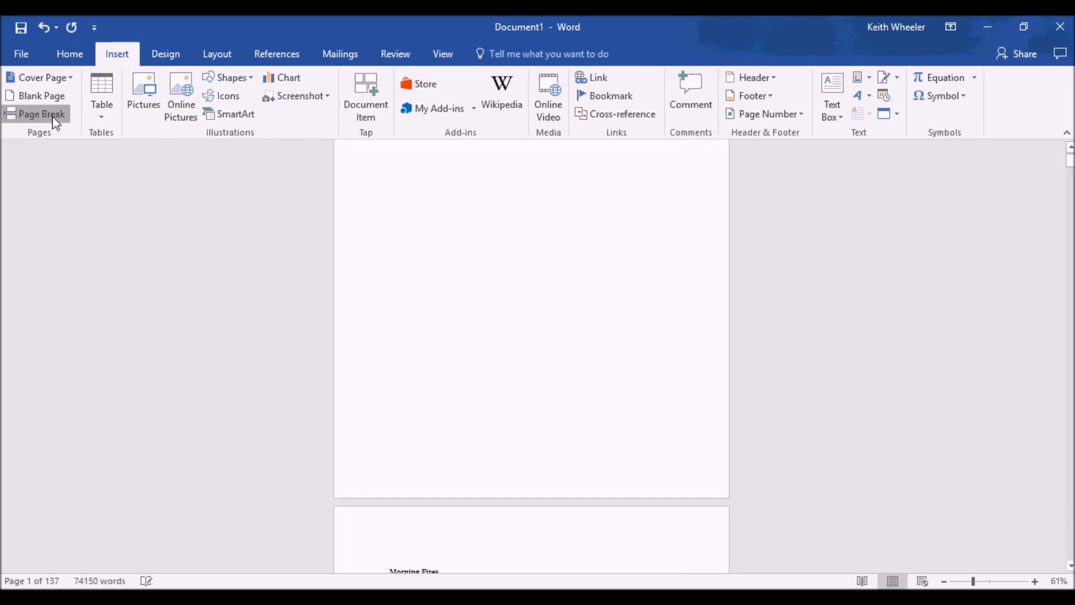
pyautogui.scroll(1, 582, 231)
pyautogui.scroll(3, 580, 232)
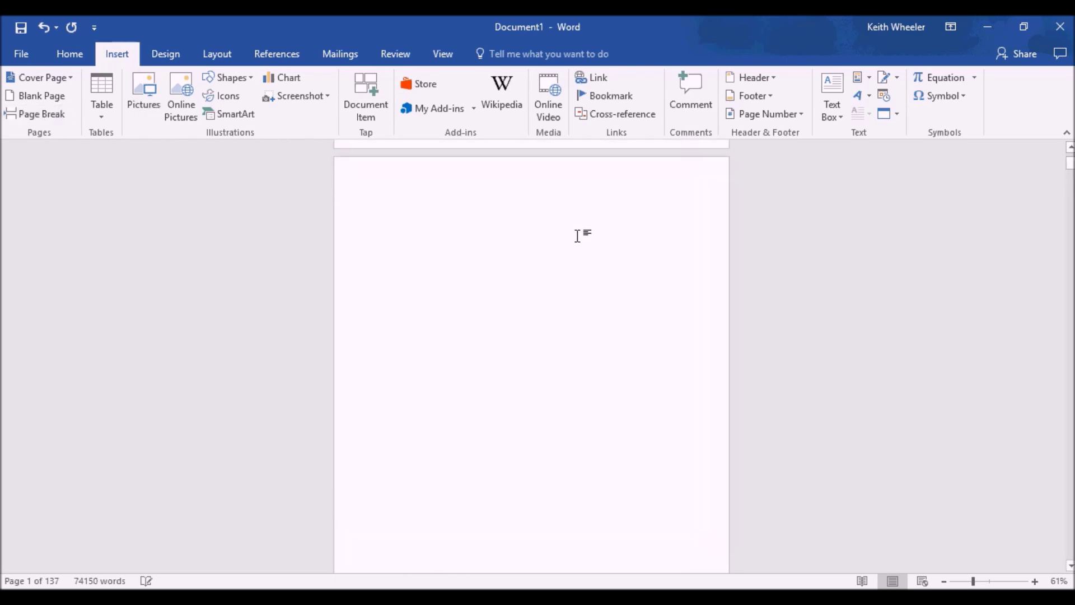
pyautogui.scroll(-5, 576, 247)
pyautogui.scroll(5, 566, 293)
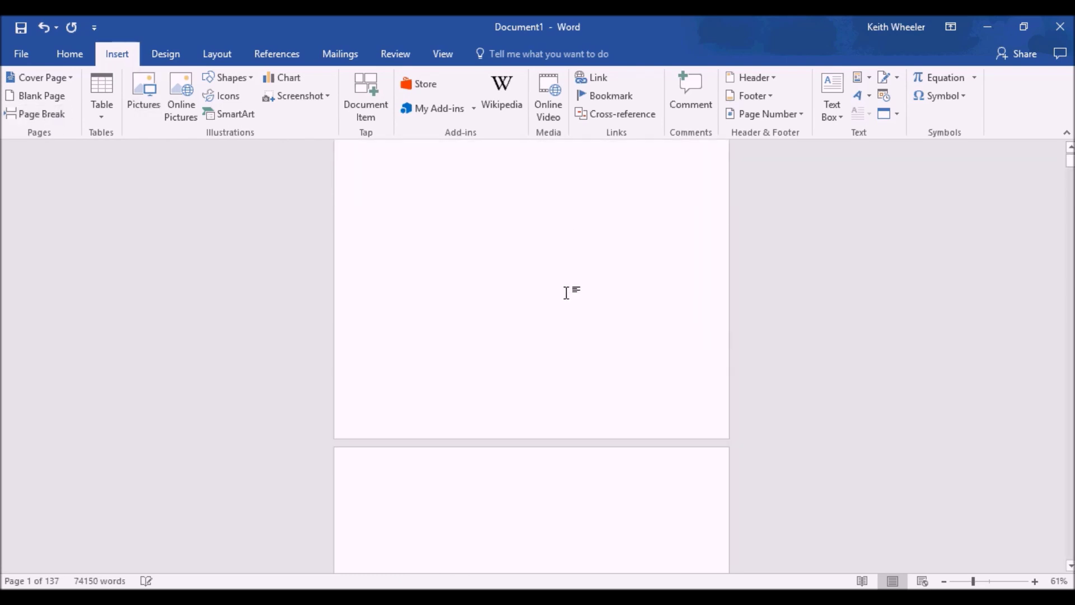
pyautogui.click(526, 205)
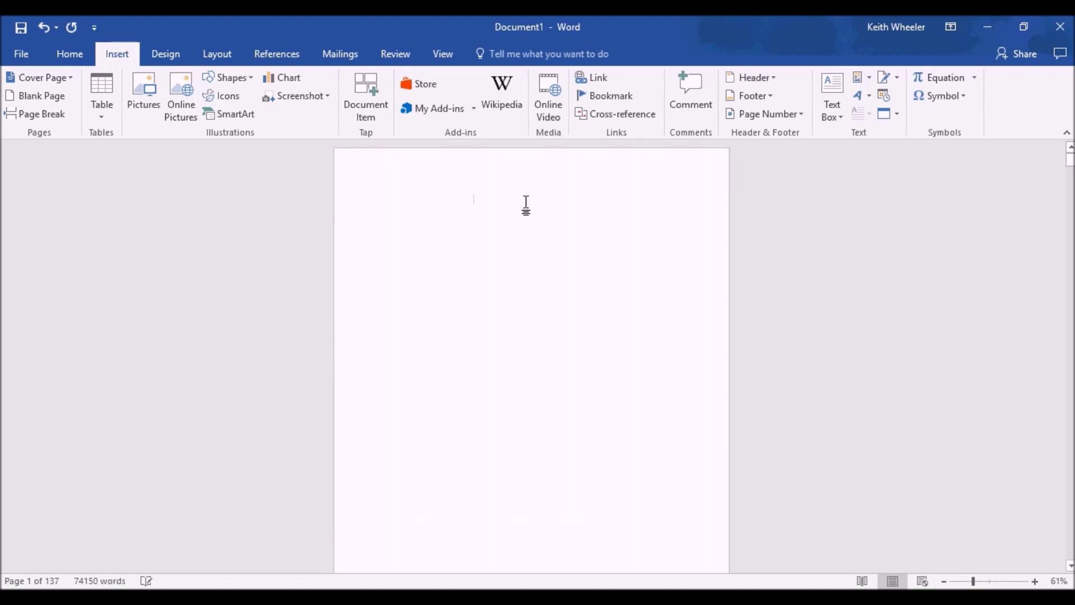
pyautogui.click(66, 51)
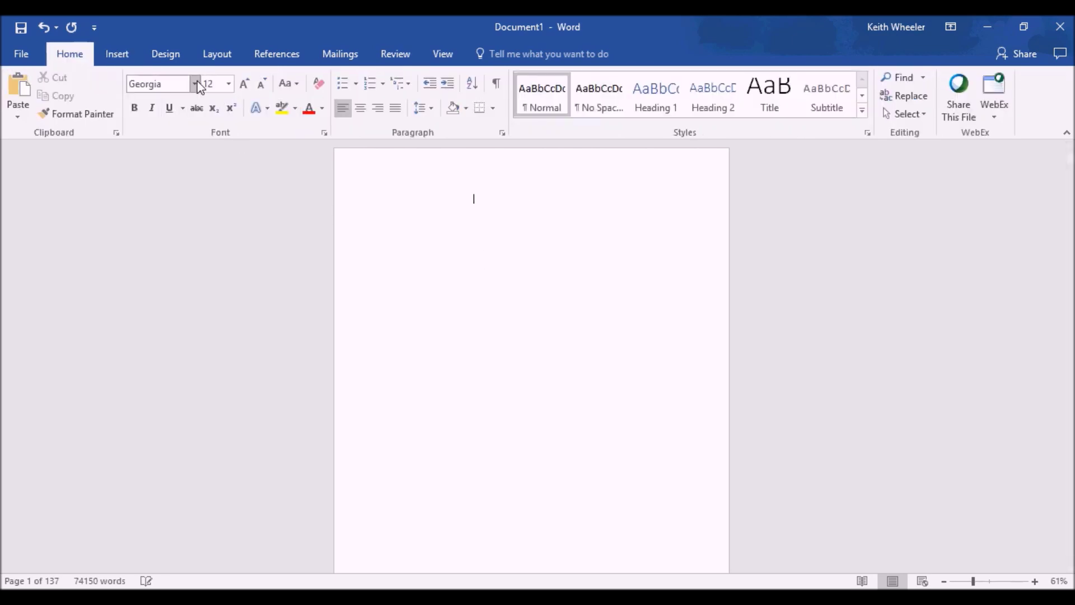
# Step: Type the title 'One Bad Call' in 36 pt with the author's name below it at 18 pt
pyautogui.click(228, 83)
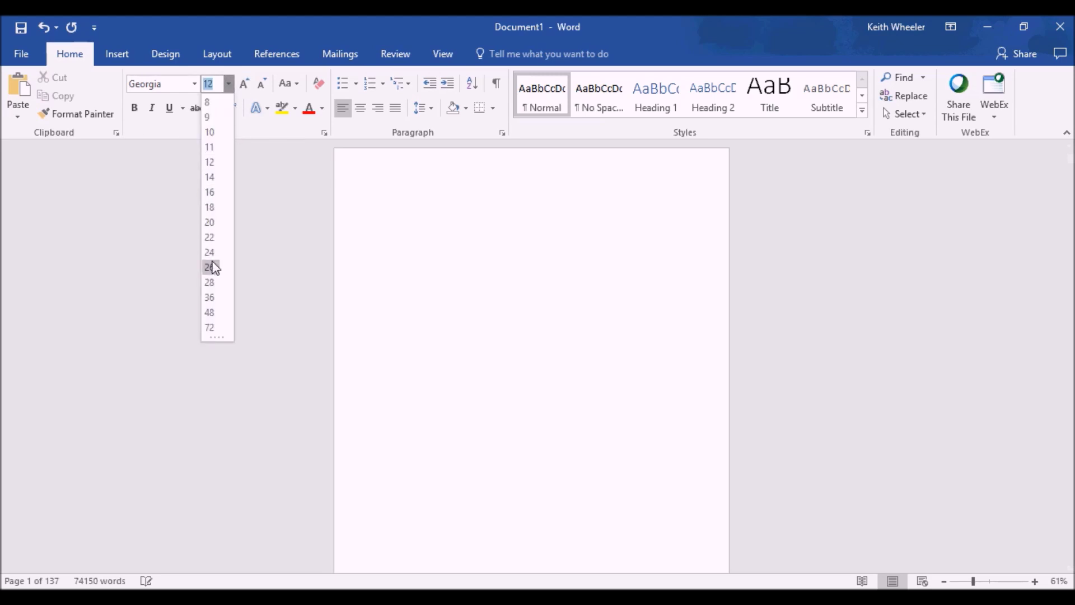
pyautogui.click(210, 297)
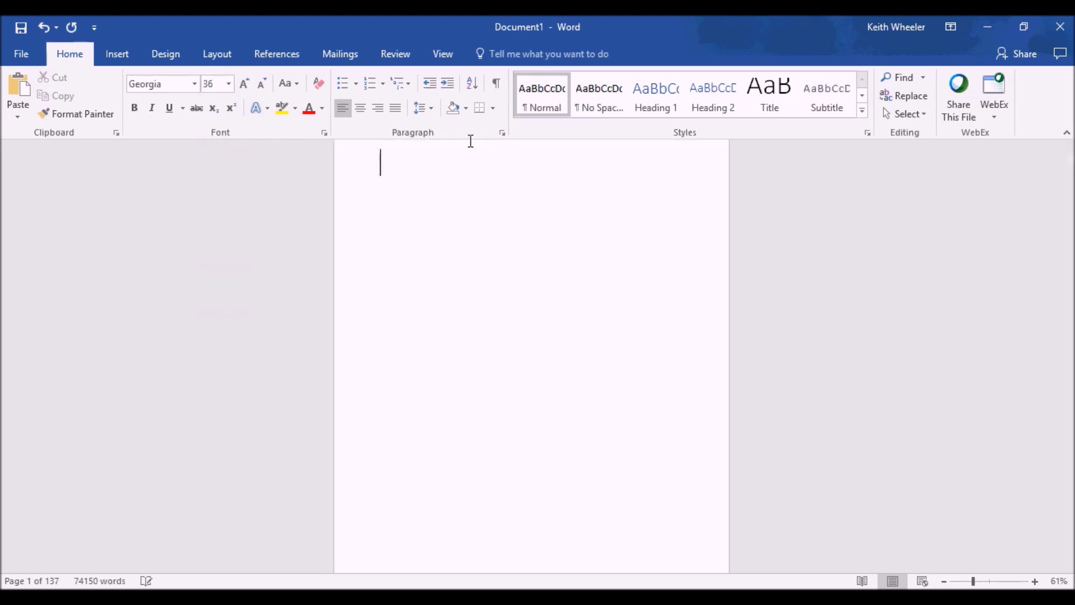
pyautogui.write('One Bad Call')
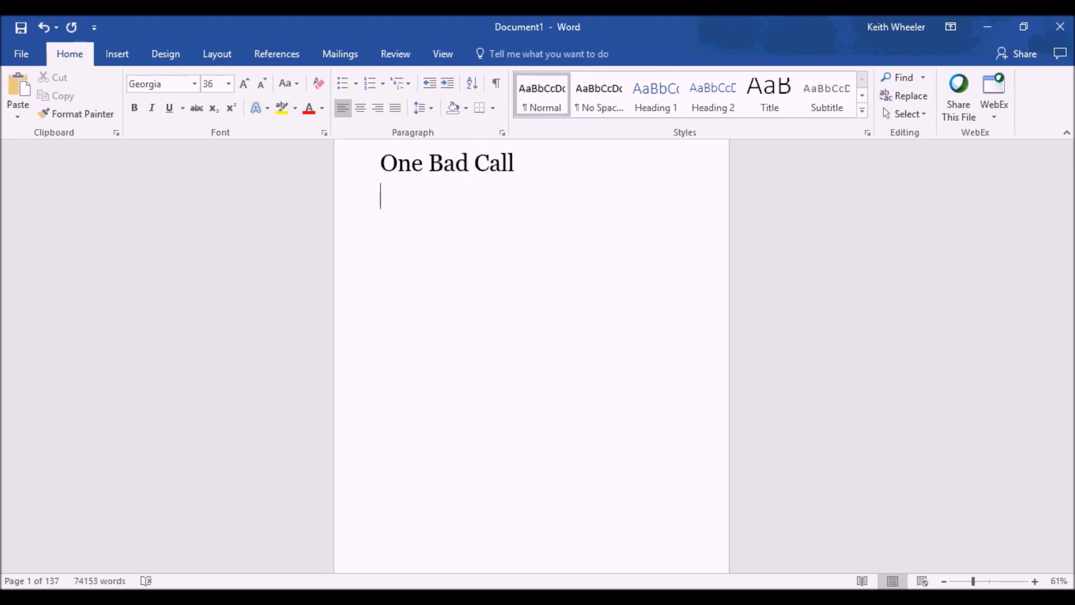
pyautogui.press('Return')
pyautogui.write('Keith Whe')
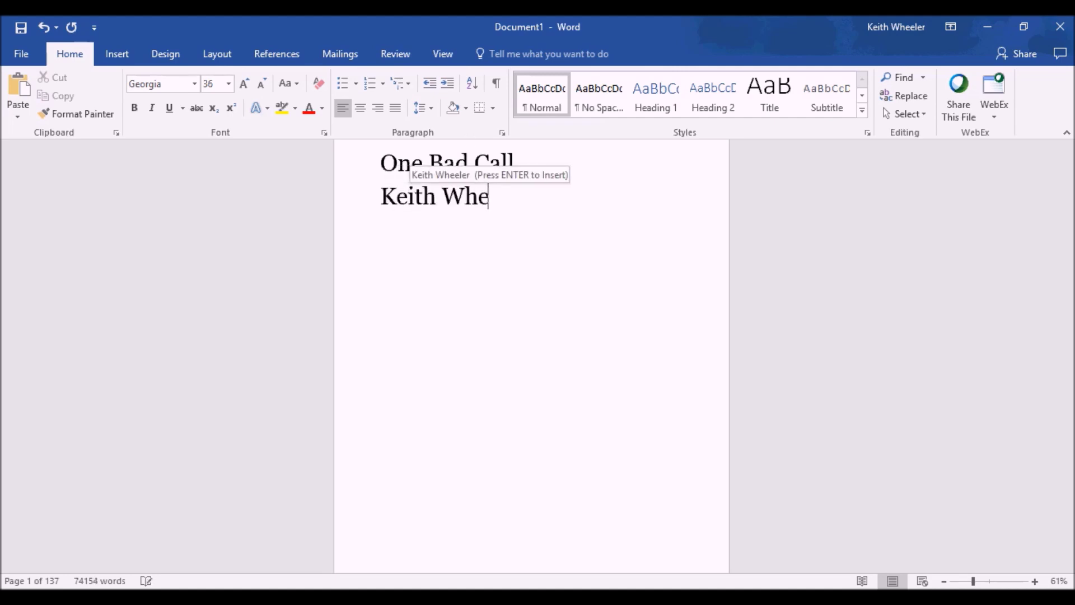
pyautogui.press('Return')
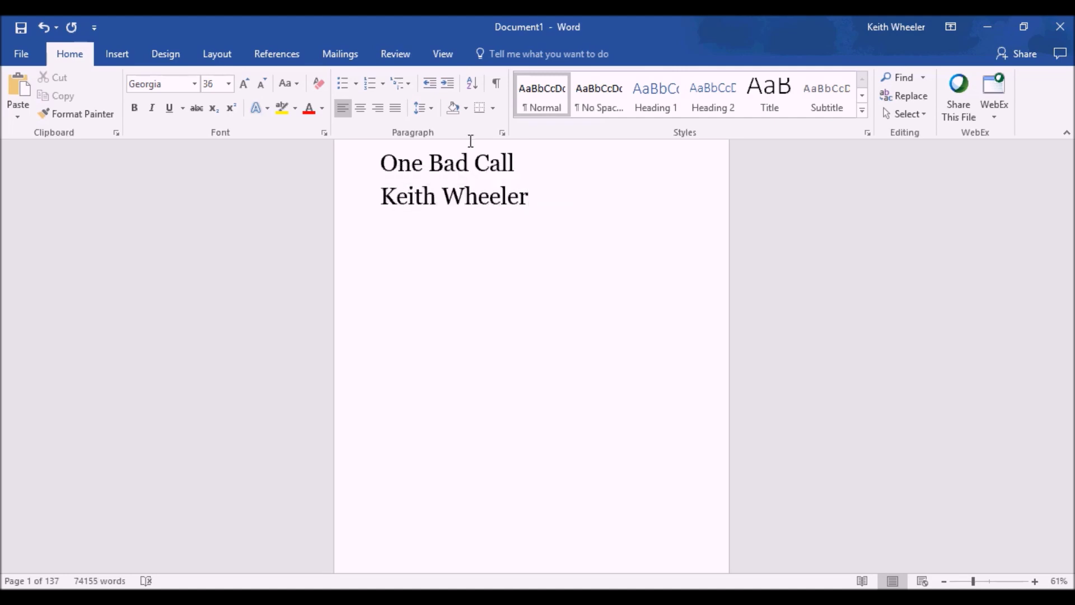
pyautogui.hotkey('shift', 'Left')
pyautogui.hotkey('shift', 'Left')
pyautogui.hotkey('shift', 'Left')
pyautogui.hotkey('shift', 'Left')
pyautogui.hotkey('shift', 'Left')
pyautogui.hotkey('shift', 'Left')
pyautogui.hotkey('shift', 'Left')
pyautogui.hotkey('shift', 'Left')
pyautogui.hotkey('shift', 'Left')
pyautogui.hotkey('shift', 'Left')
pyautogui.hotkey('shift', 'Left')
pyautogui.hotkey('shift', 'Left')
pyautogui.hotkey('shift', 'Left')
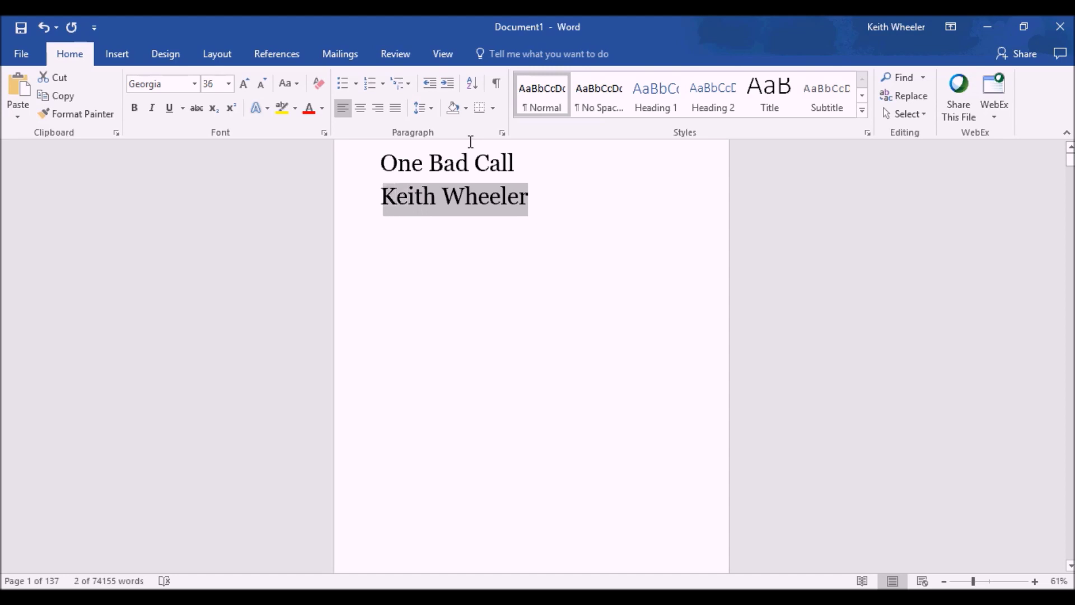
pyautogui.press('ctrl+shift+less')
pyautogui.press('ctrl+shift+less')
pyautogui.press('ctrl+shift+less')
pyautogui.press('ctrl+shift+less')
pyautogui.press('ctrl+shift+less')
pyautogui.press('ctrl+shift+less')
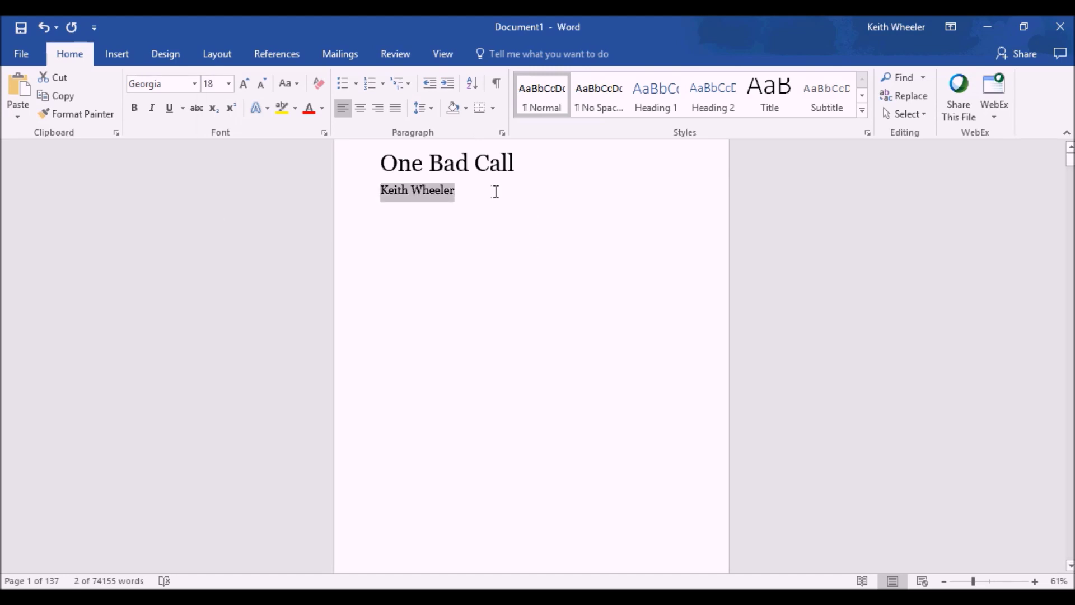
# Step: Centre the title and author lines and add a blank line below the title
pyautogui.moveTo(496, 191); pyautogui.dragTo(381, 164)
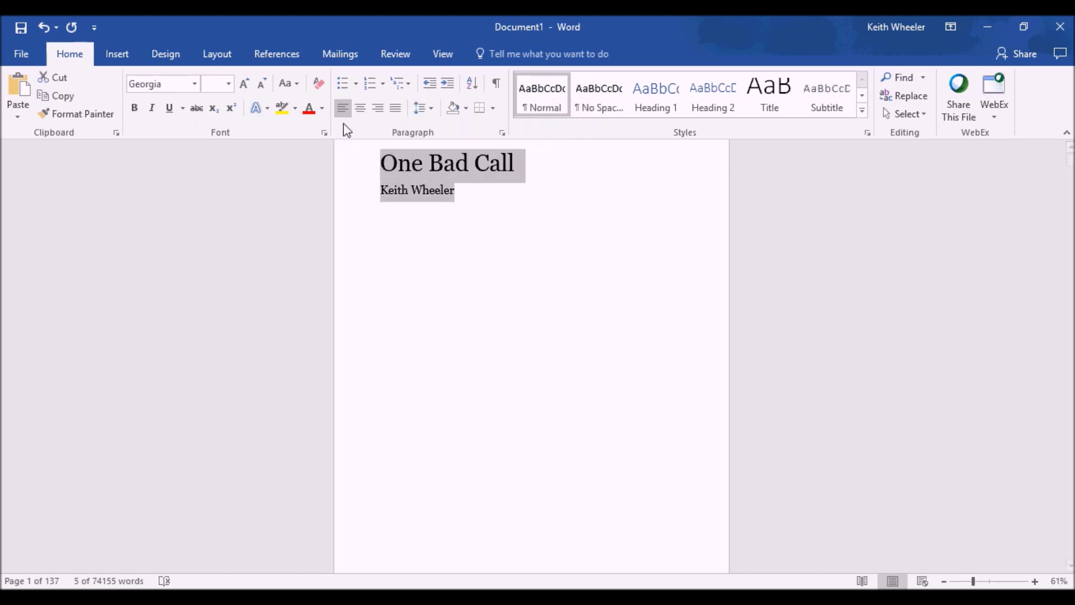
pyautogui.click(360, 110)
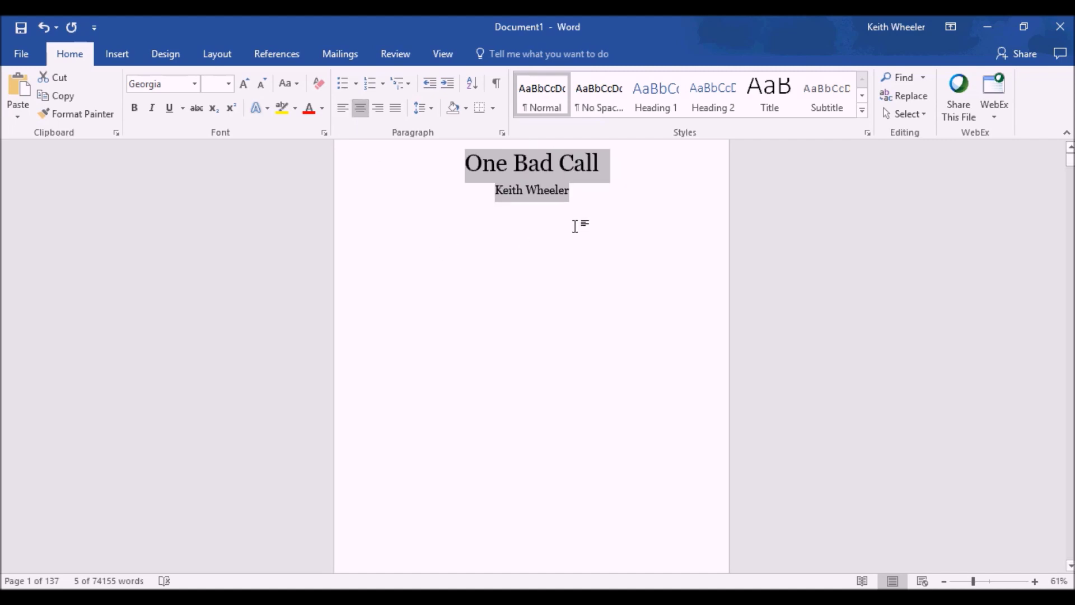
pyautogui.click(613, 191)
pyautogui.click(620, 171)
pyautogui.press('Return')
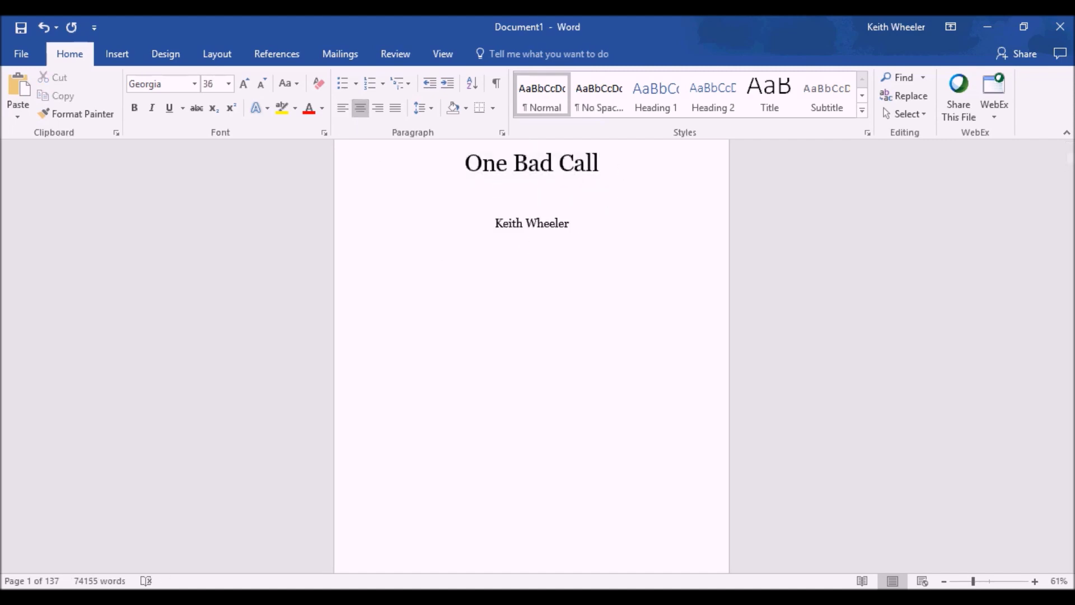
pyautogui.scroll(1, 660, 214)
pyautogui.scroll(-5, 660, 214)
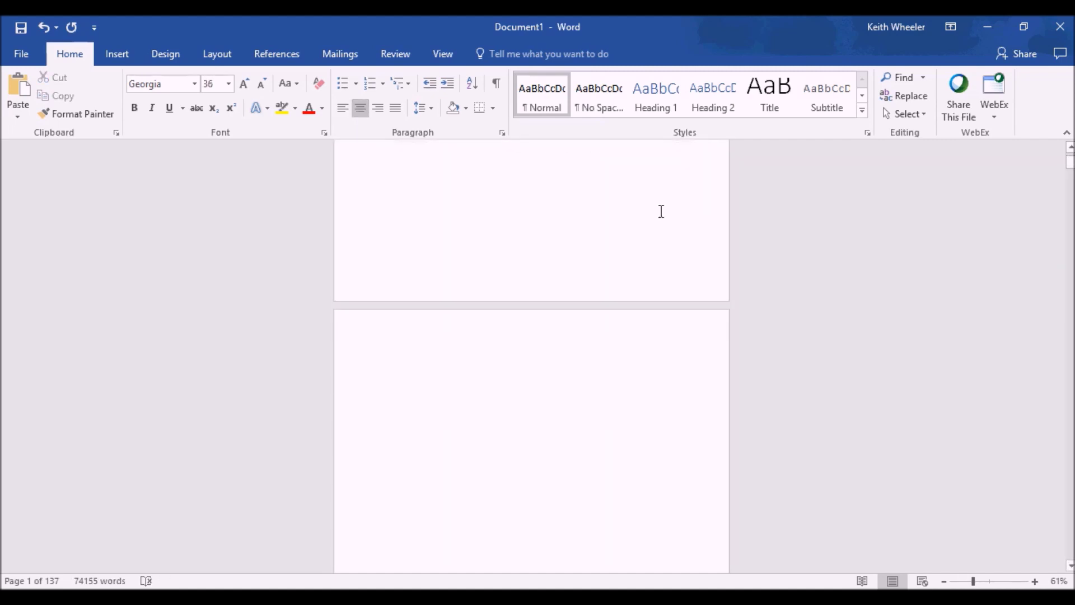
# Step: Paste the copyright text onto page 2 and set it in Georgia 11
pyautogui.scroll(-5, 662, 211)
pyautogui.scroll(1, 590, 207)
pyautogui.click(568, 246)
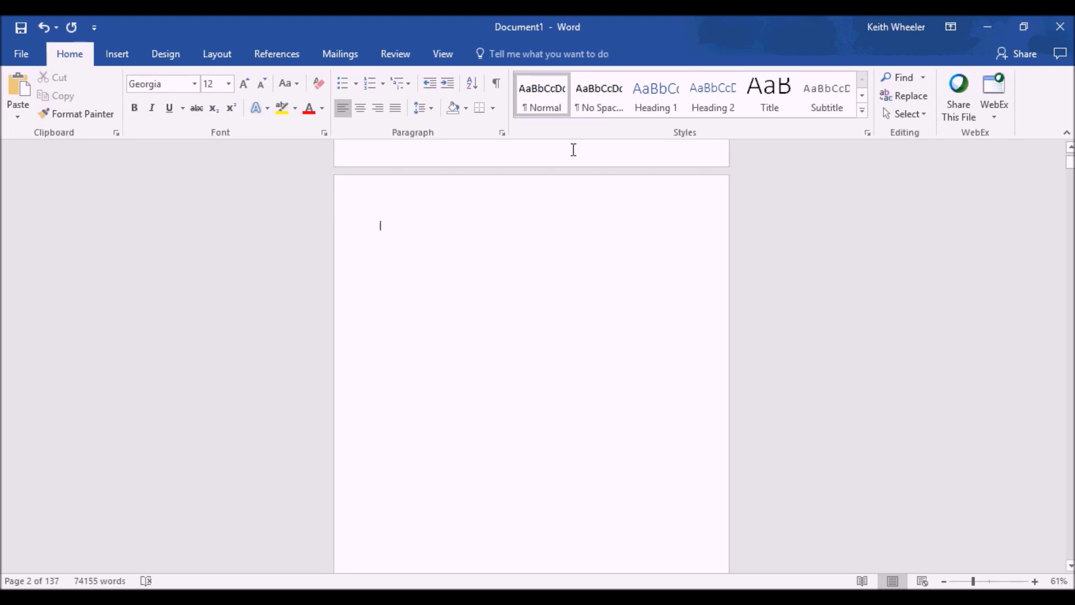
pyautogui.write("One Bad Call One Call Series: Book 1 Copyright © 2018 Keith Wheeler  All Rights Reserved. No part of this book may be reproduced, scanned or transmitted in any forms, digital, audio or printed, without the expressed written consent of the author.  This is a work of fiction. Names, characters, businesses, places, events and incidents are either the products of the author's imagination or used in a fictitious manner. Any resemblance to actual persons, living or dead, or actual events is purely coincidental.")
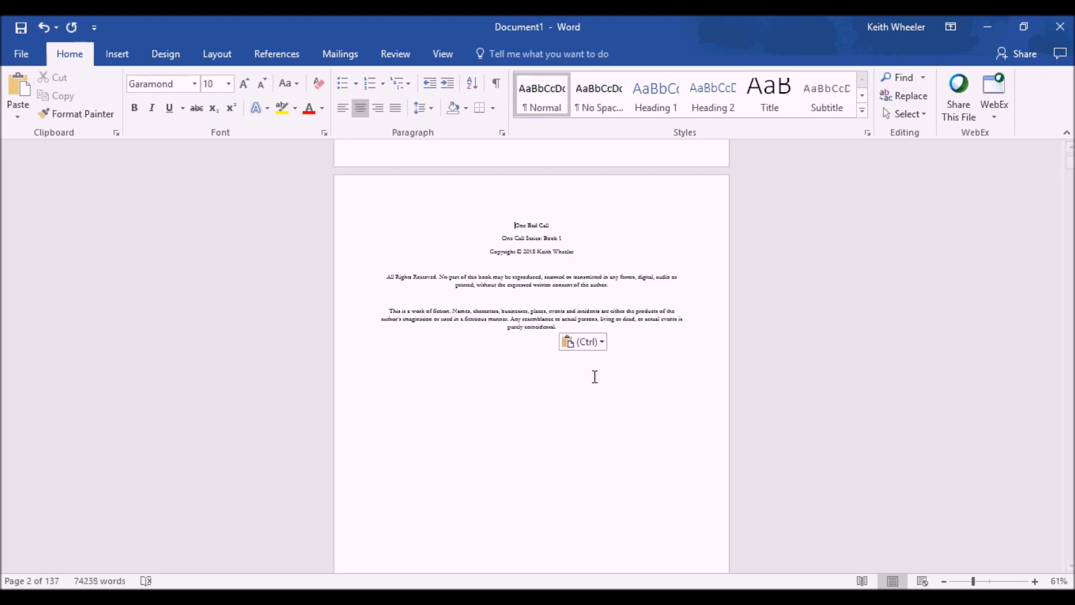
pyautogui.keyDown('shift'); pyautogui.click(559, 330); pyautogui.keyUp('shift')
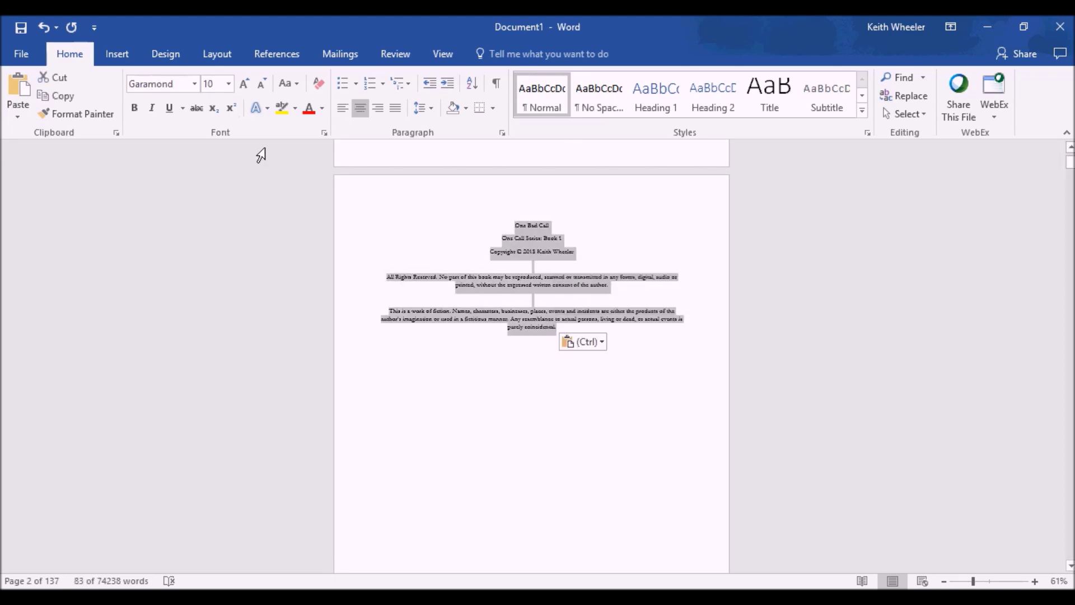
pyautogui.click(194, 85)
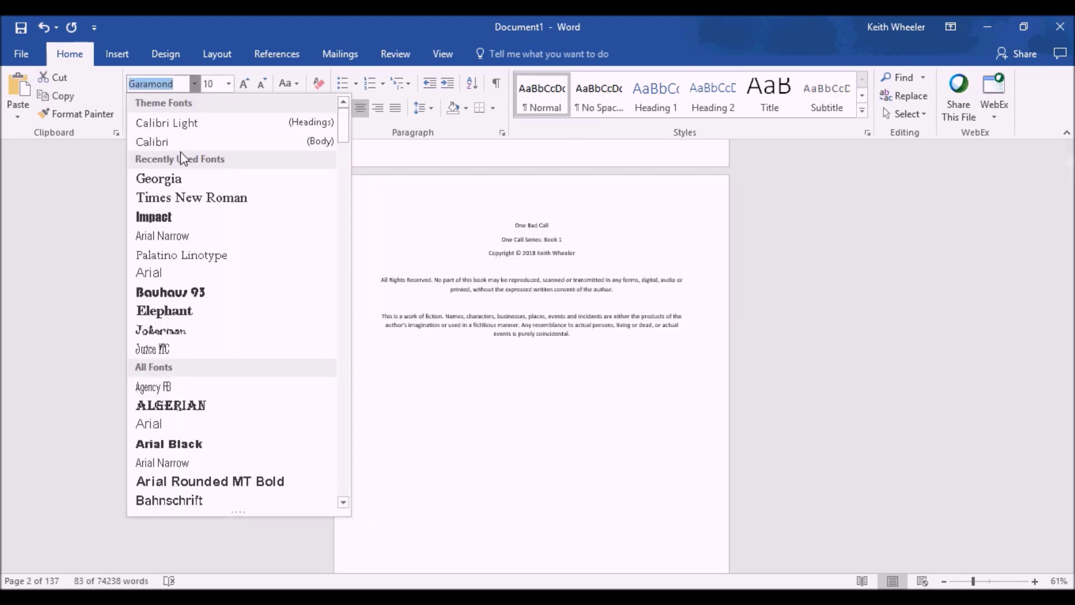
pyautogui.click(180, 176)
pyautogui.click(228, 85)
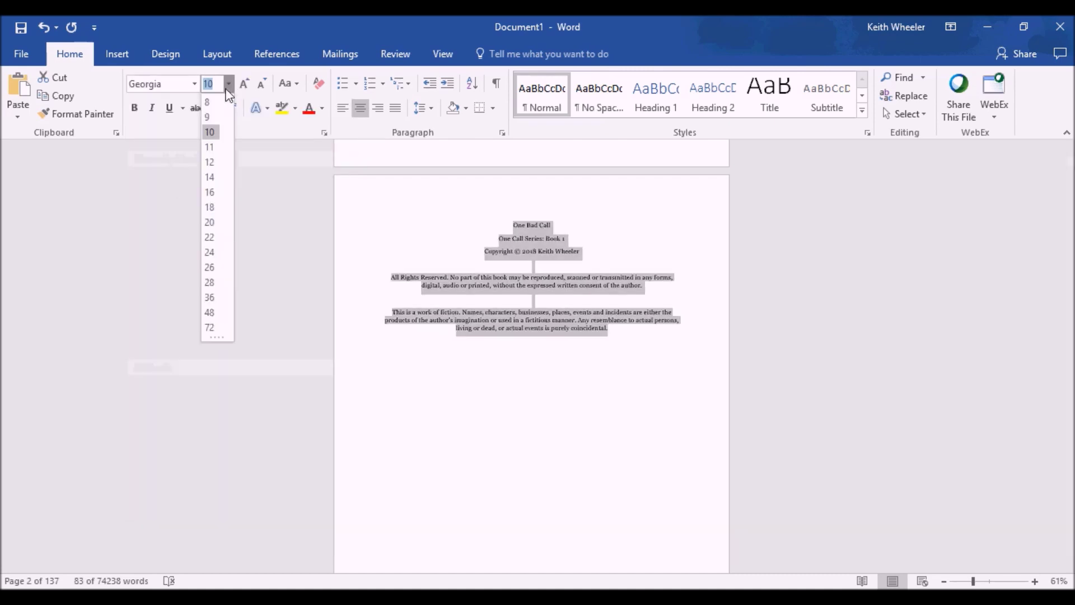
pyautogui.click(209, 148)
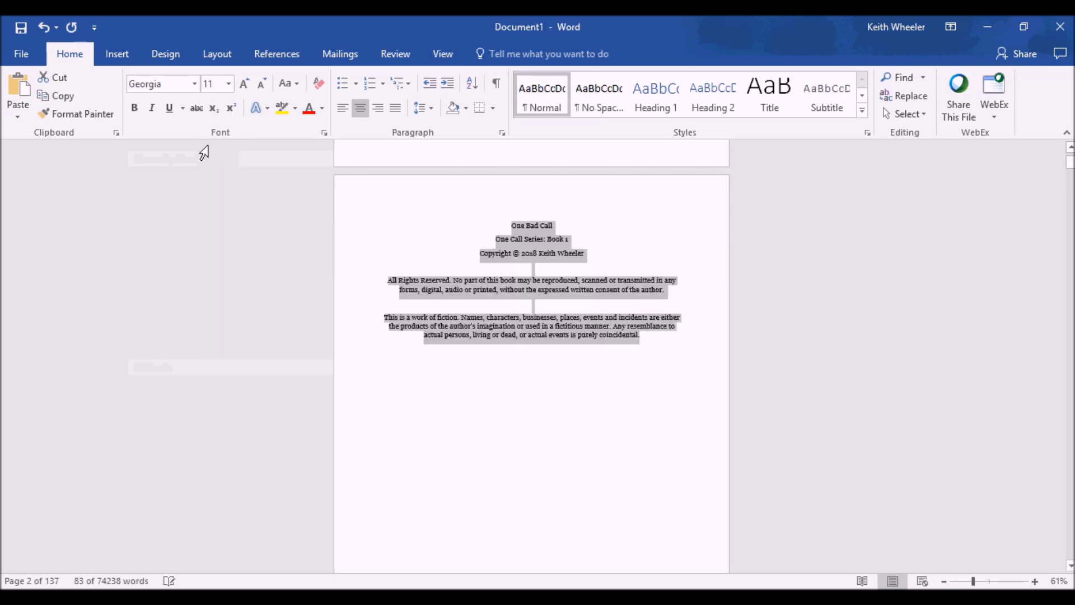
pyautogui.click(461, 229)
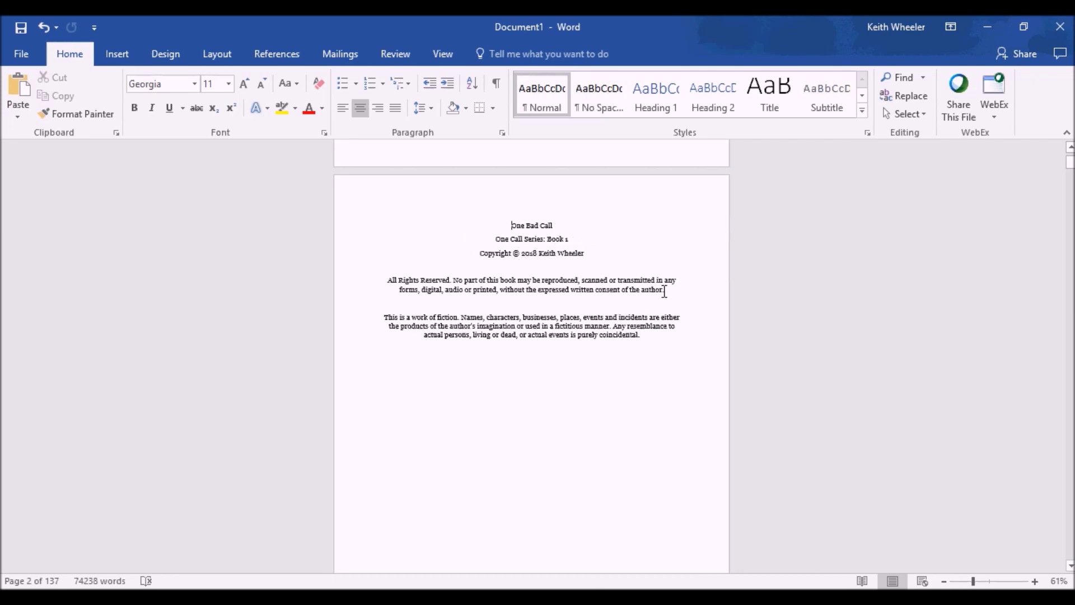
# Step: Push the copyright block toward the middle of page 2 with extra blank lines above it
pyautogui.moveTo(671, 291); pyautogui.dragTo(382, 288)
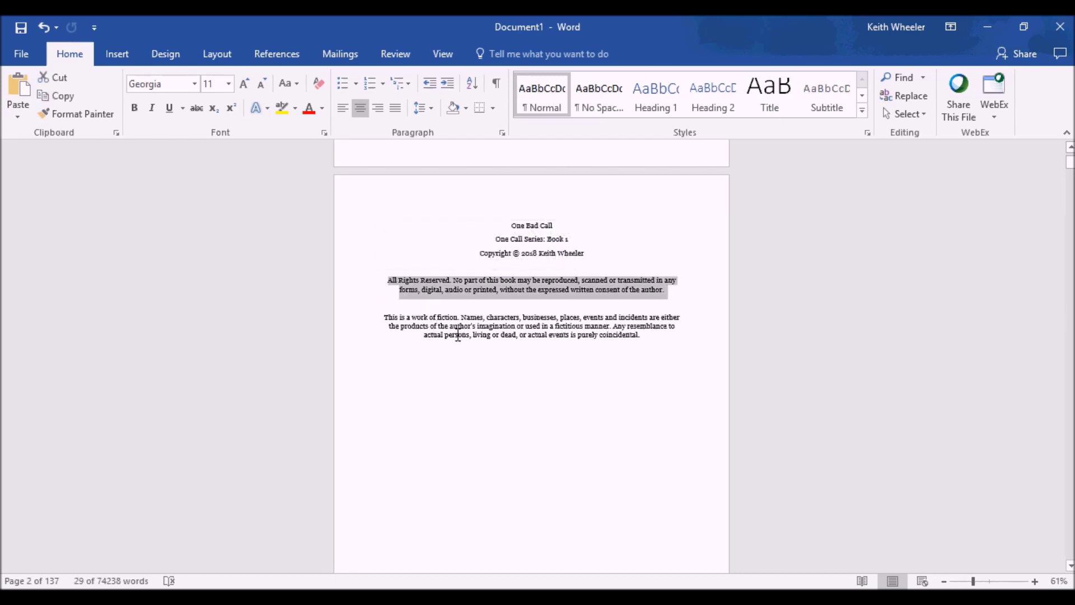
pyautogui.click(380, 320)
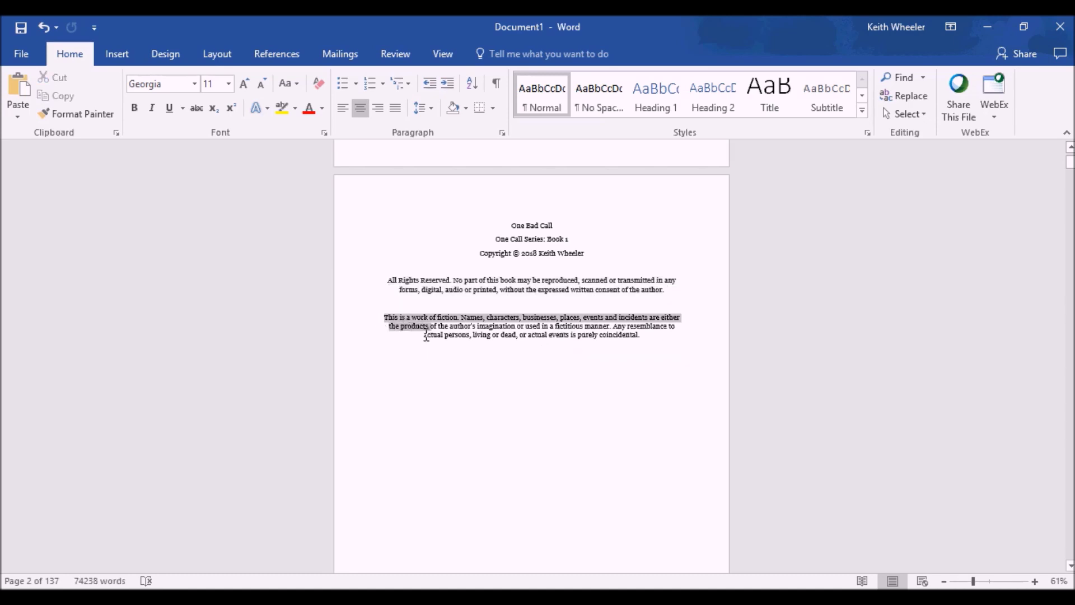
pyautogui.moveTo(426, 336); pyautogui.dragTo(627, 280)
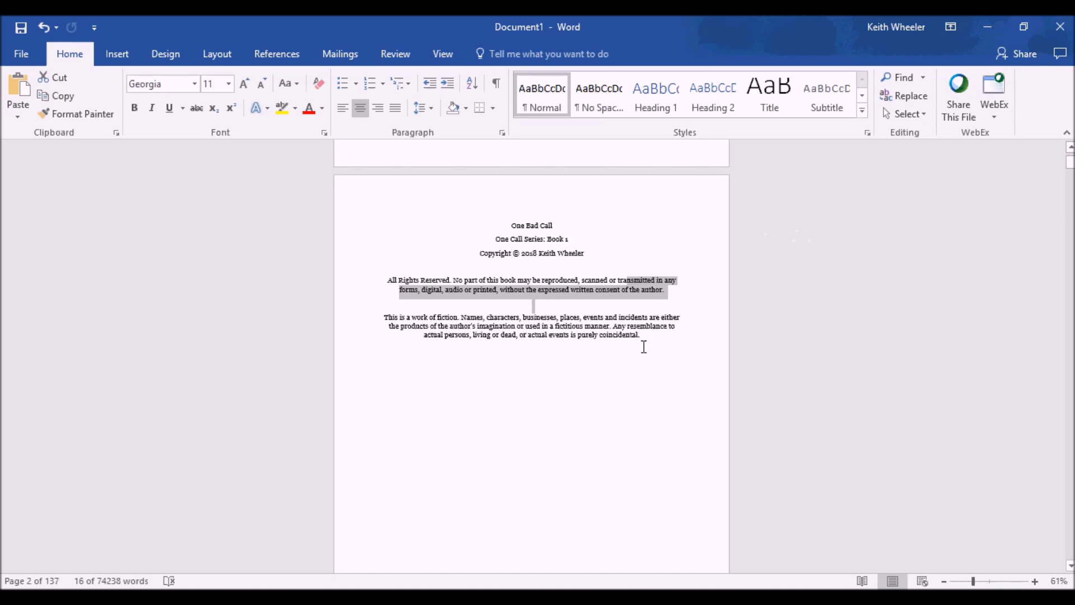
pyautogui.click(567, 190)
pyautogui.press('Return')
pyautogui.press('Return')
pyautogui.press('Return')
pyautogui.press('Return')
pyautogui.press('Return')
pyautogui.press('Return')
pyautogui.press('Return')
pyautogui.press('Return')
pyautogui.press('Return')
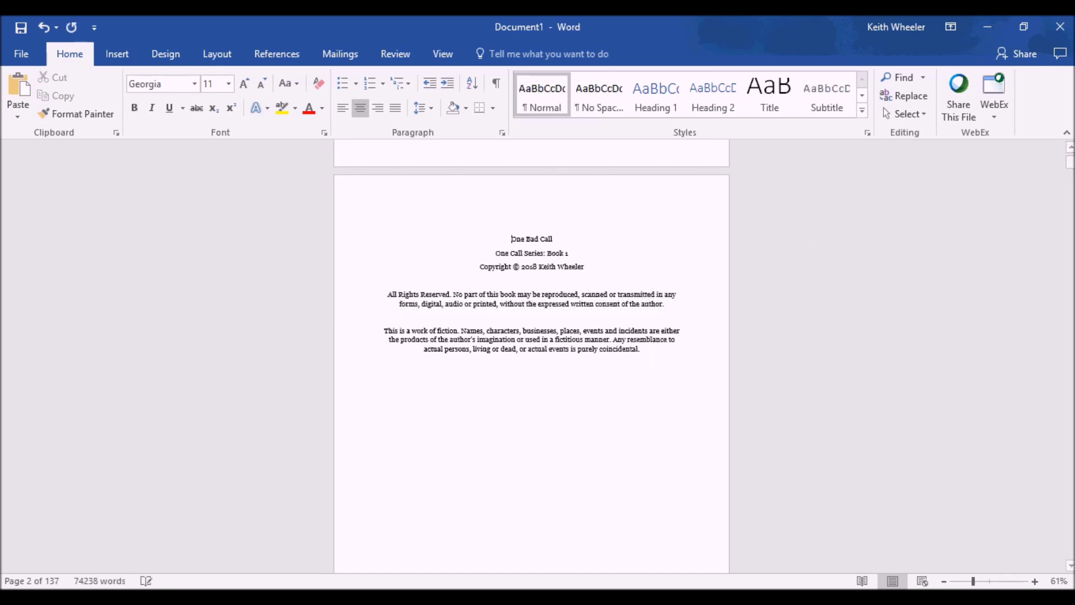
pyautogui.press('Return')
pyautogui.press('Return')
pyautogui.press('Return')
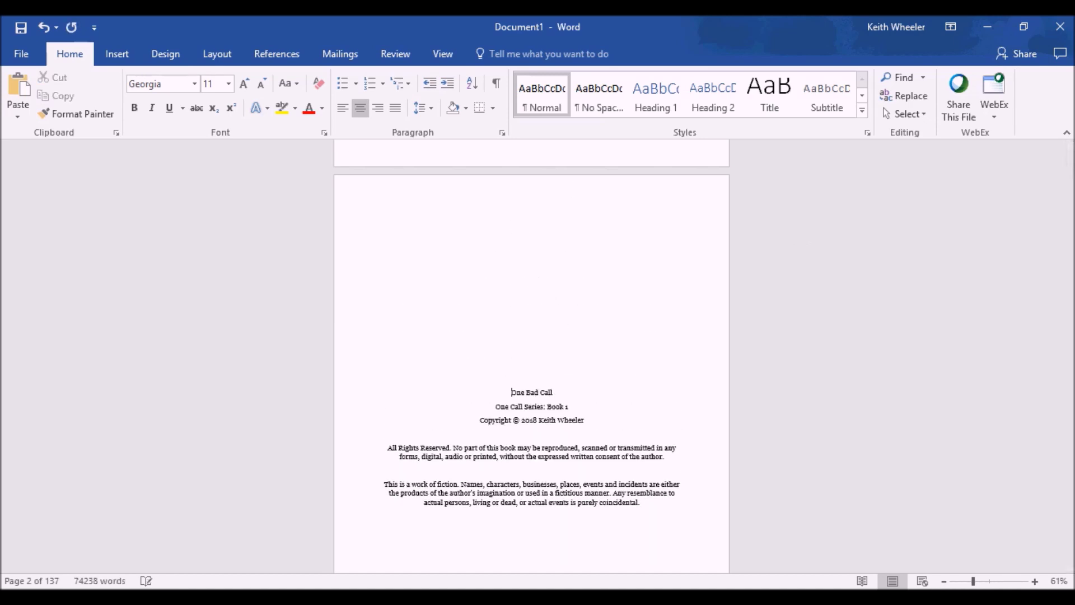
pyautogui.click(595, 236)
pyautogui.press('Return')
pyautogui.press('Return')
pyautogui.press('Return')
pyautogui.press('Return')
pyautogui.press('Return')
pyautogui.press('Return')
pyautogui.press('Return')
pyautogui.press('Return')
pyautogui.press('Return')
pyautogui.scroll(-5, 619, 237)
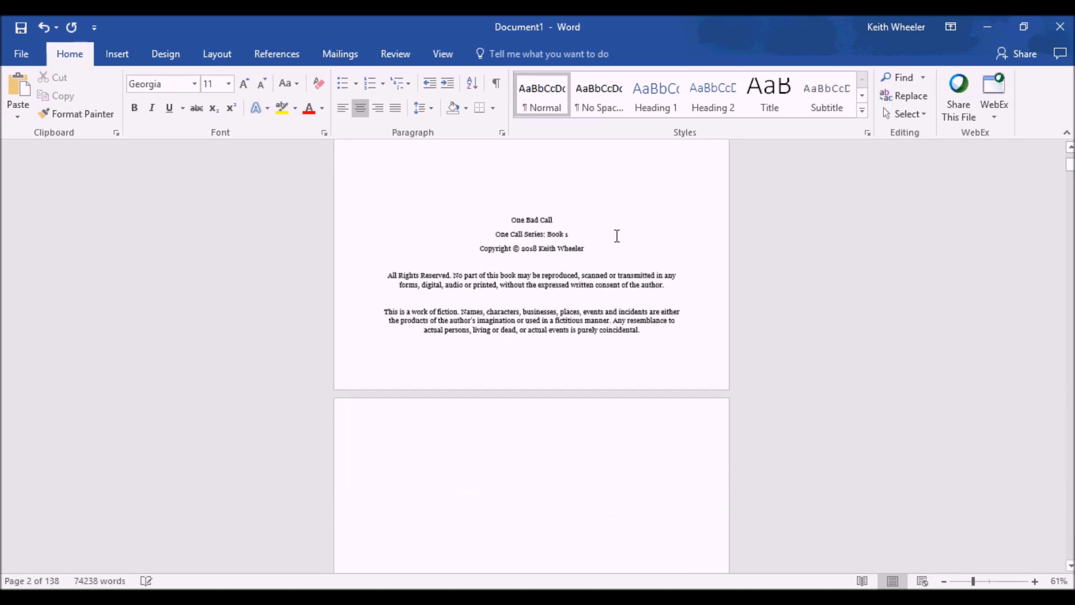
# Step: Remove the blank lines before 'Morning Fires' and make it a Heading 1
pyautogui.scroll(-3, 617, 236)
pyautogui.click(427, 281)
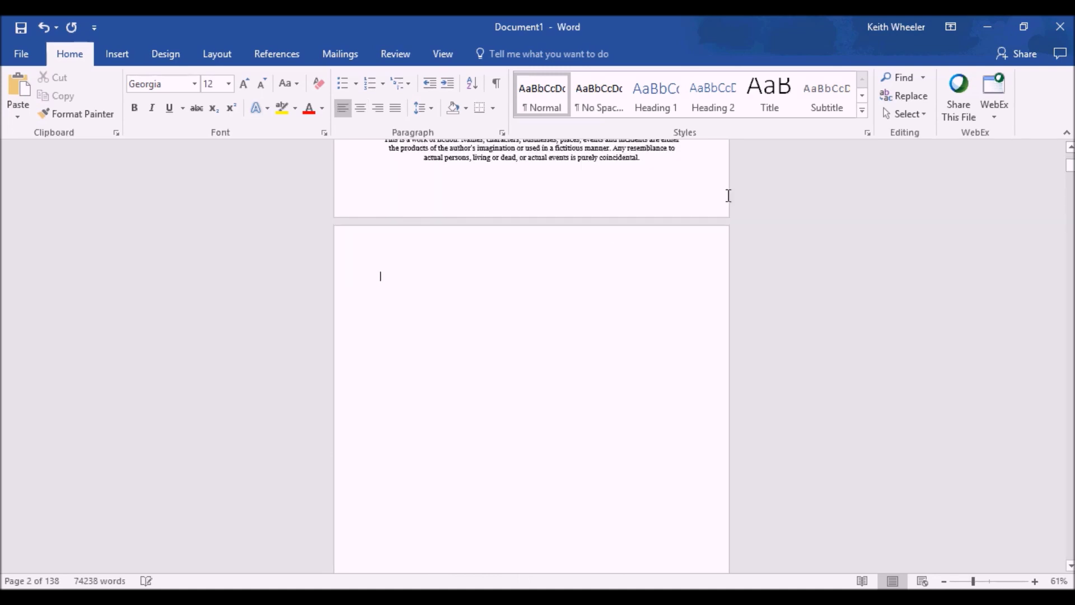
pyautogui.press('Delete')
pyautogui.press('Delete')
pyautogui.press('Delete')
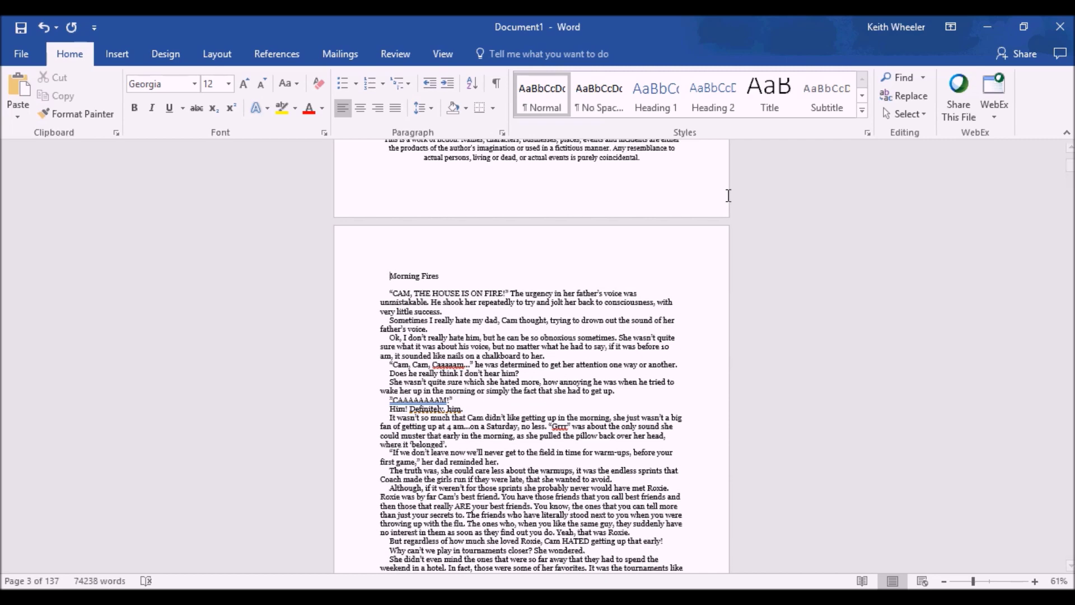
pyautogui.tripleClick(549, 247)
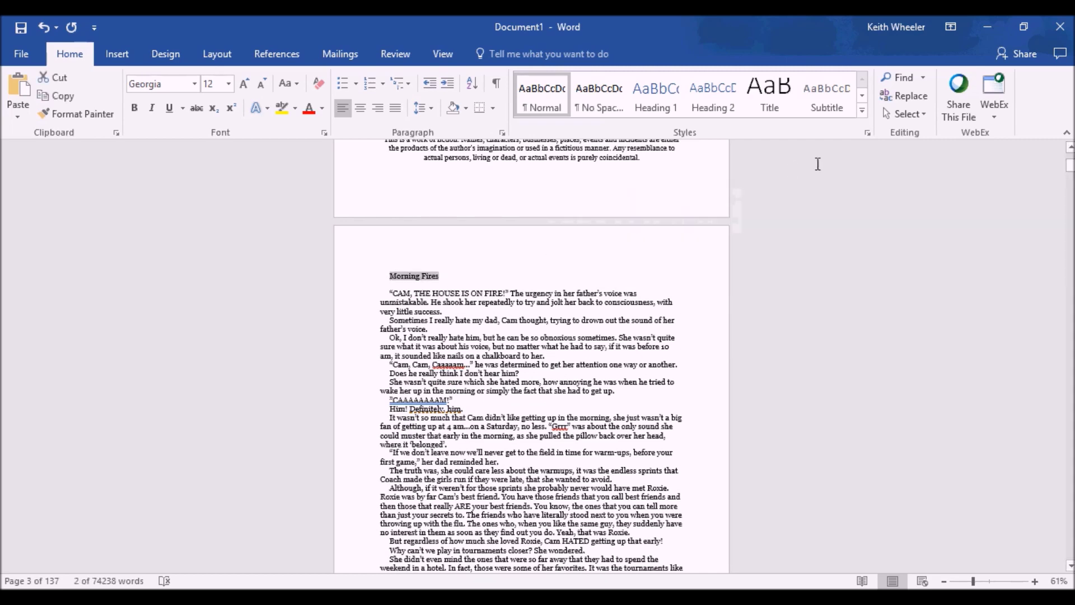
pyautogui.click(655, 99)
pyautogui.click(655, 98)
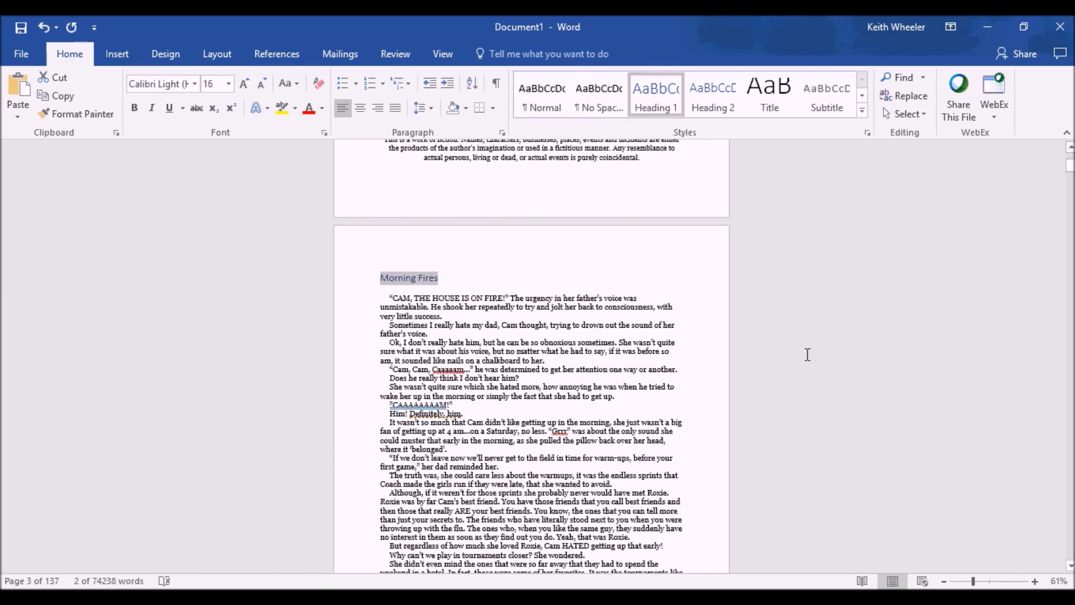
pyautogui.click(808, 361)
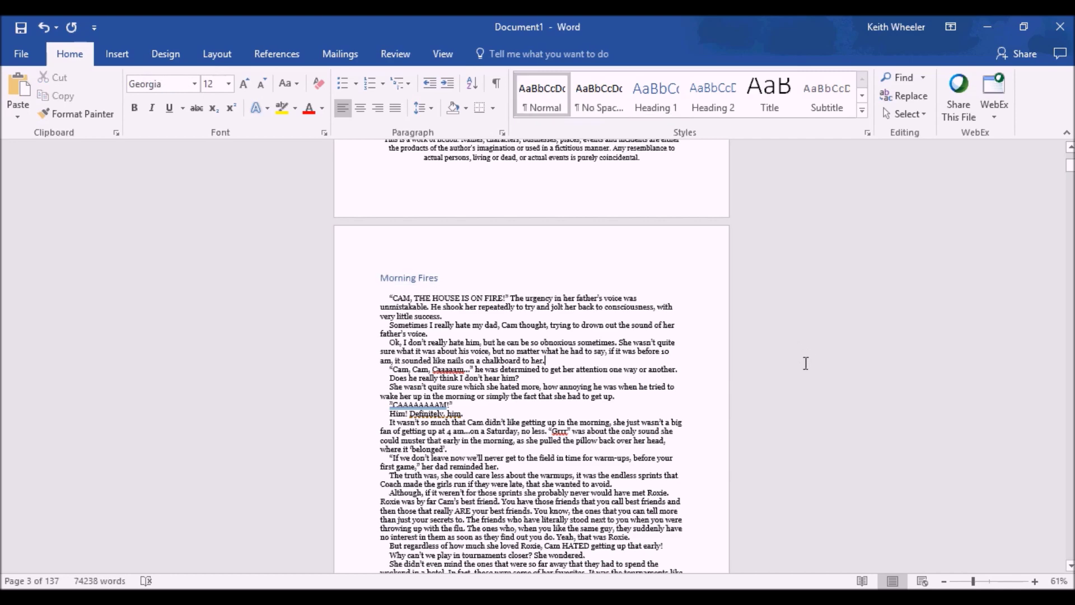
# Step: Make 'Worst Possible Scenario' a Heading 1 starting on its own page via a page break
pyautogui.scroll(-15, 717, 324)
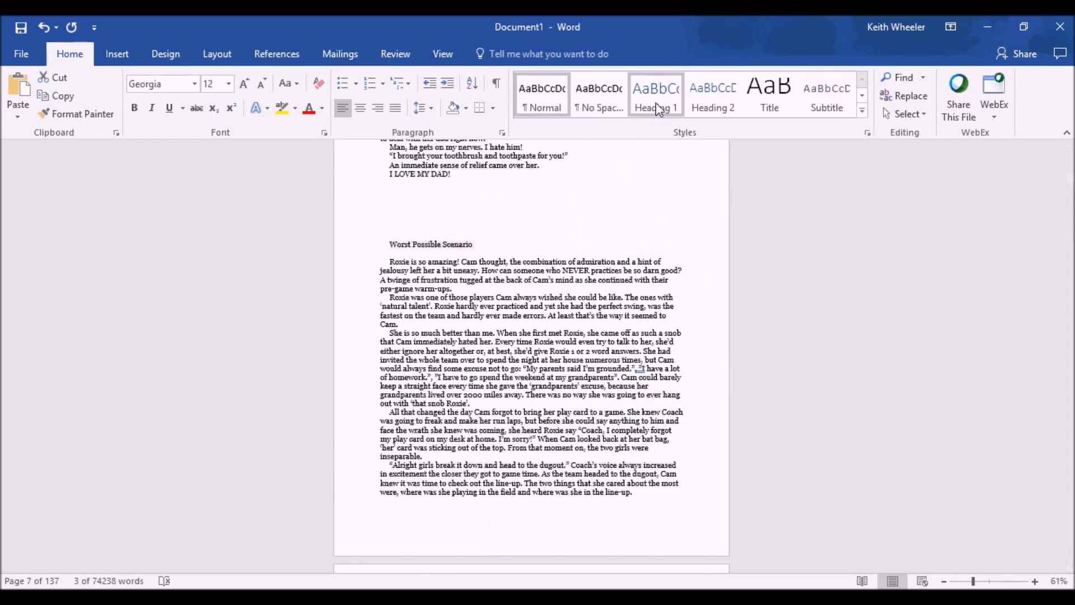
pyautogui.click(656, 98)
pyautogui.click(385, 202)
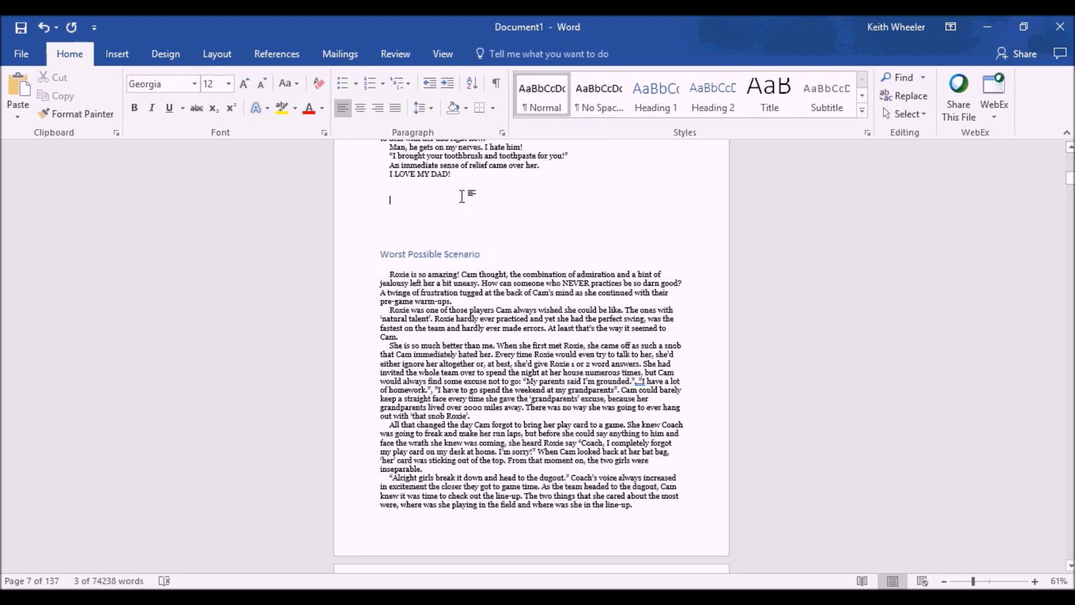
pyautogui.press('Delete')
pyautogui.press('Delete')
pyautogui.click(118, 62)
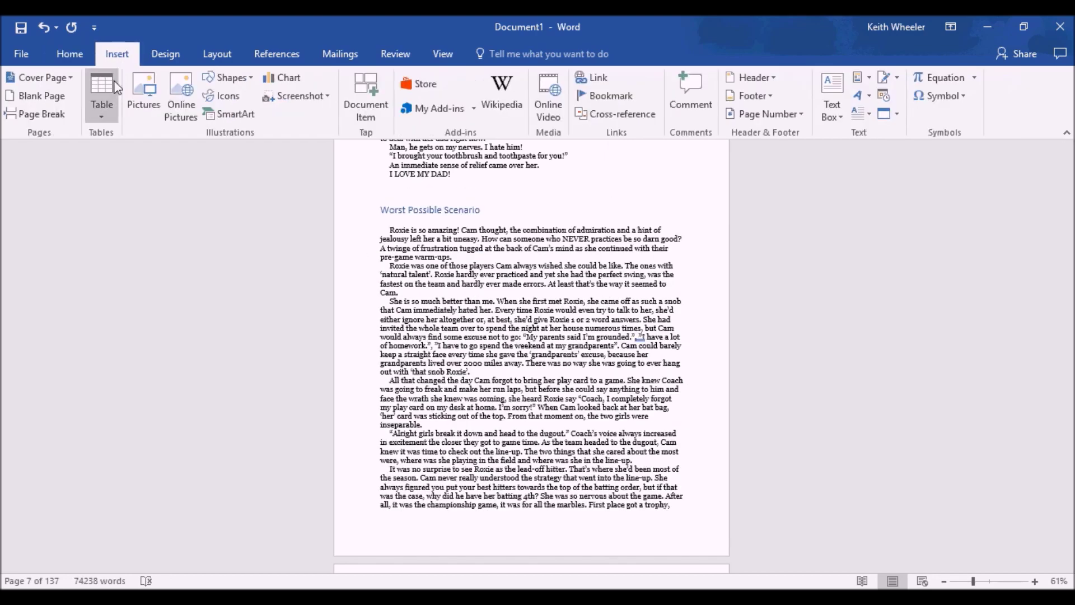
pyautogui.click(37, 114)
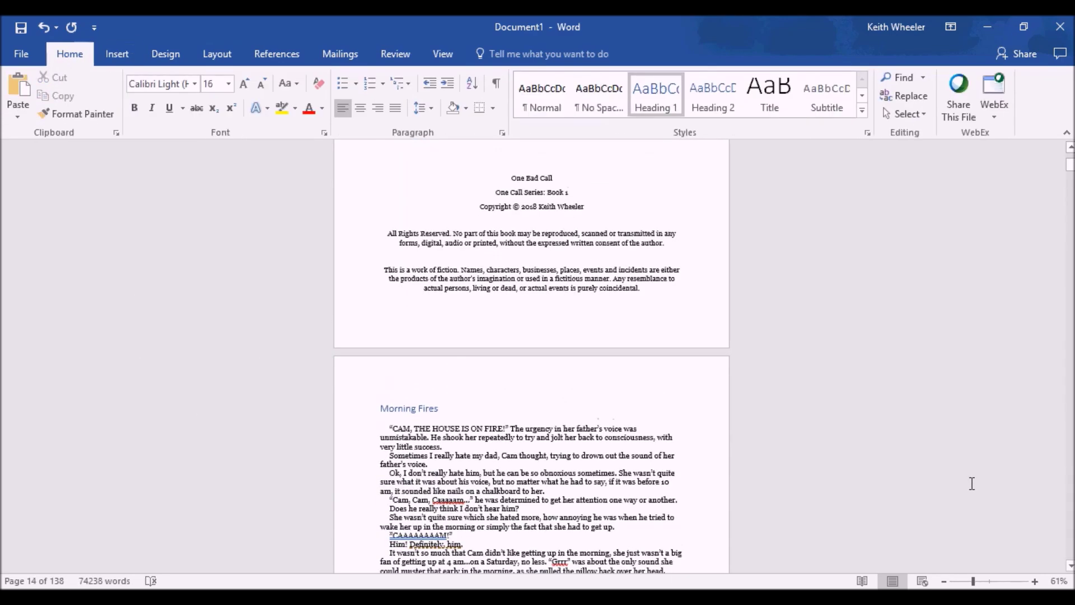
pyautogui.scroll(-1, 972, 482)
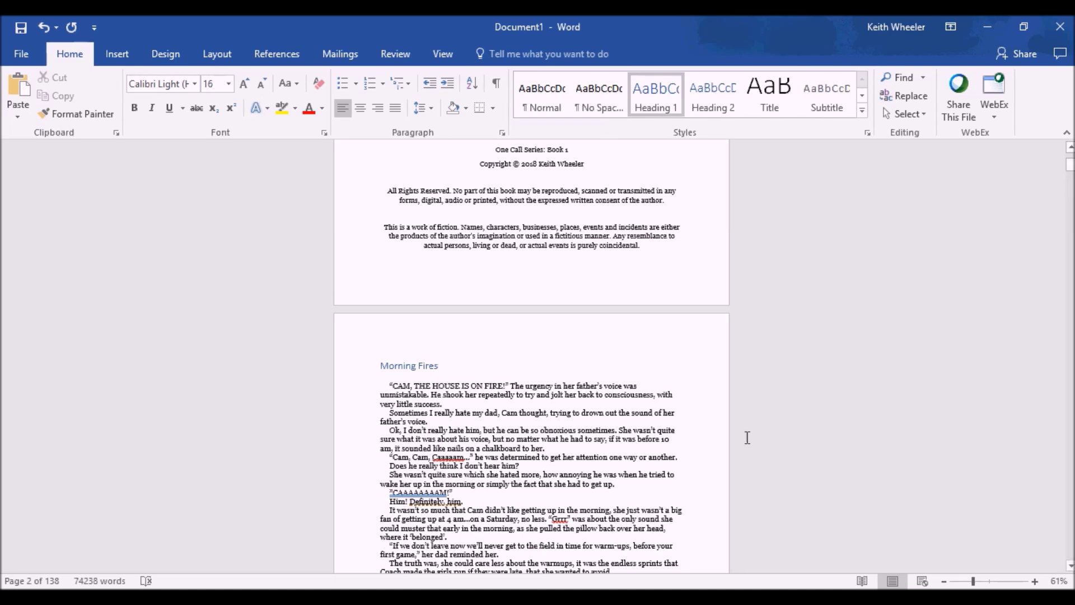
pyautogui.scroll(5, 746, 436)
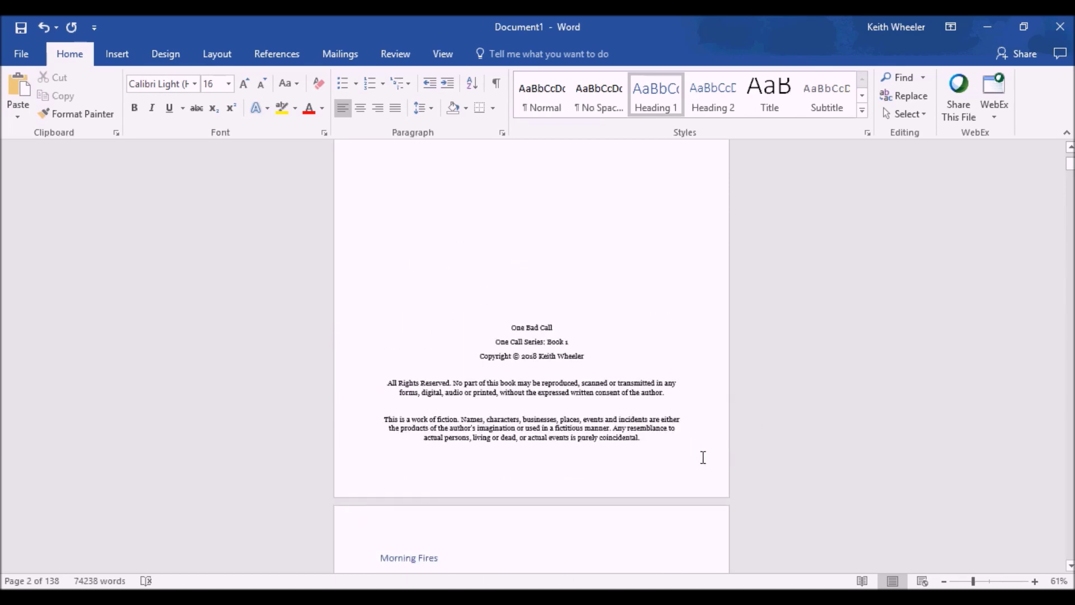
pyautogui.click(704, 456)
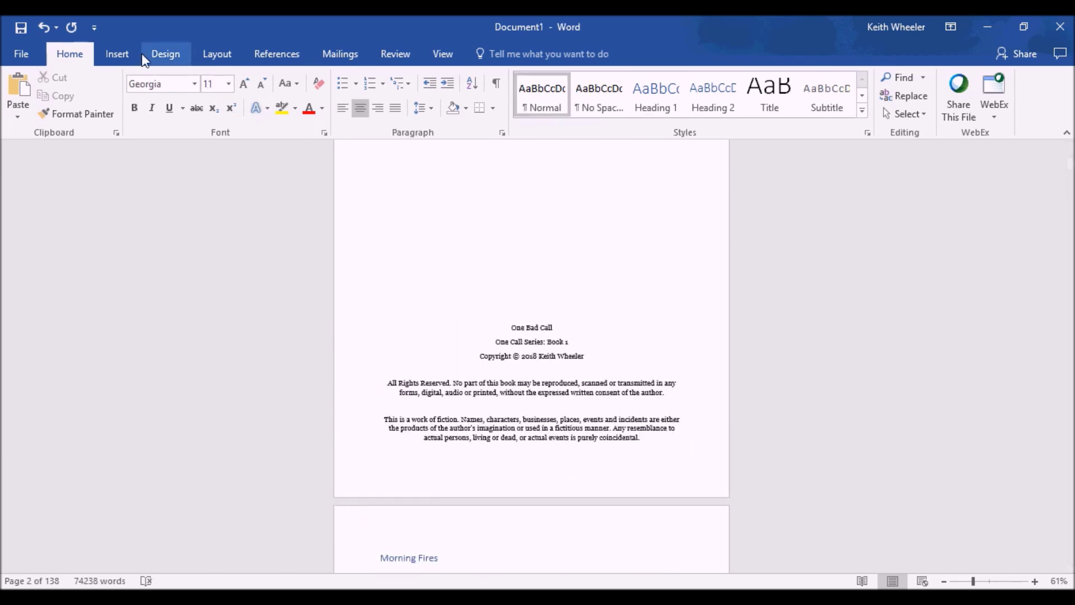
# Step: Add a blank page 3, paste the five chapter titles, and select 'Morning Fires' for linking
pyautogui.click(117, 54)
pyautogui.click(36, 114)
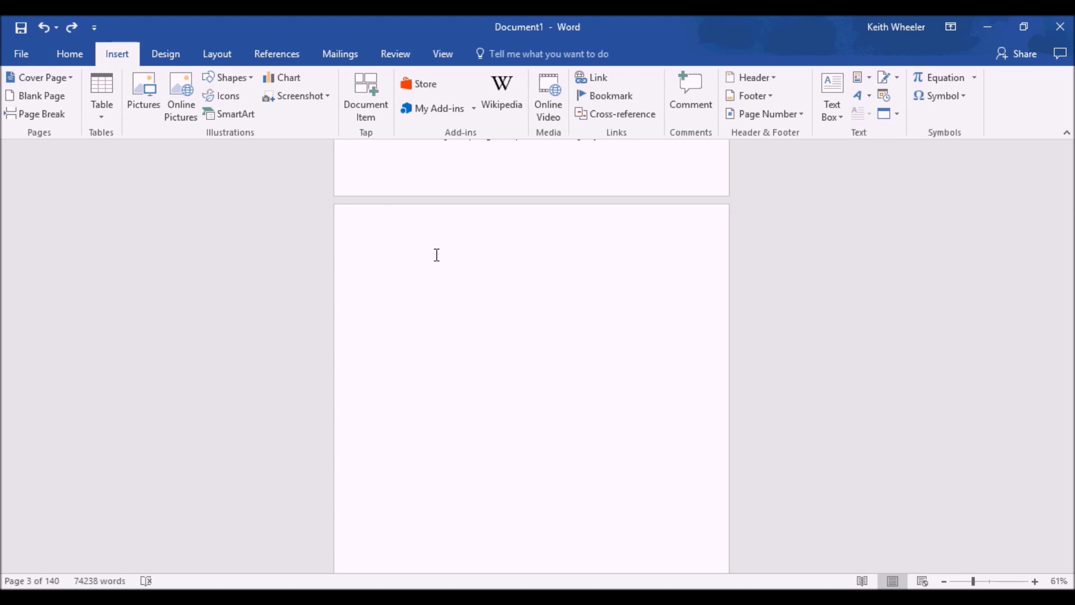
pyautogui.write("Morning Fires Worst Possible Scenario The Morning After I Don't Lie Bad Choices")
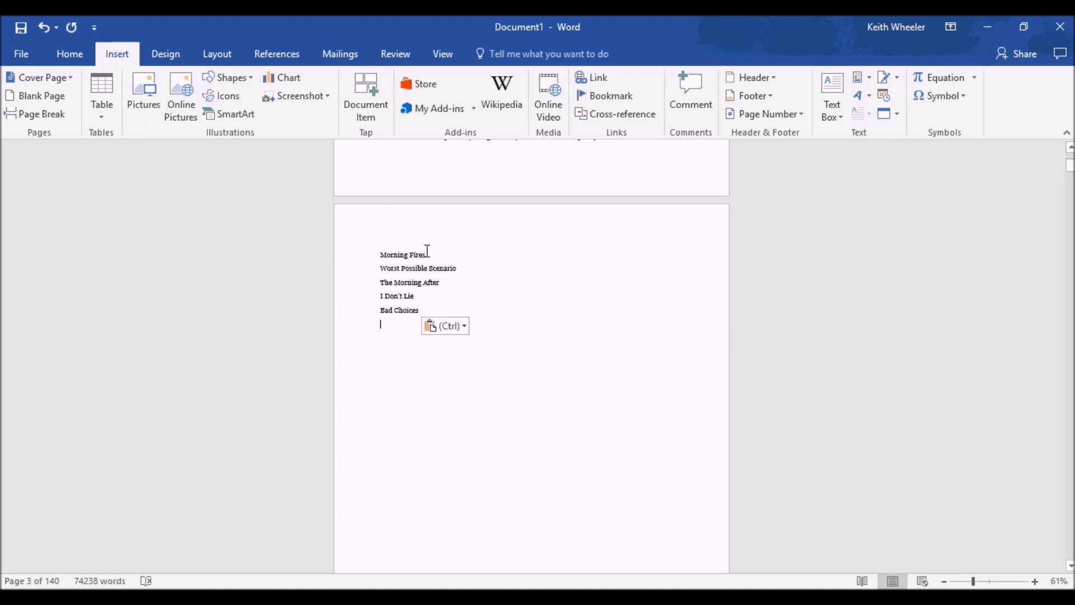
pyautogui.moveTo(427, 250); pyautogui.dragTo(395, 252)
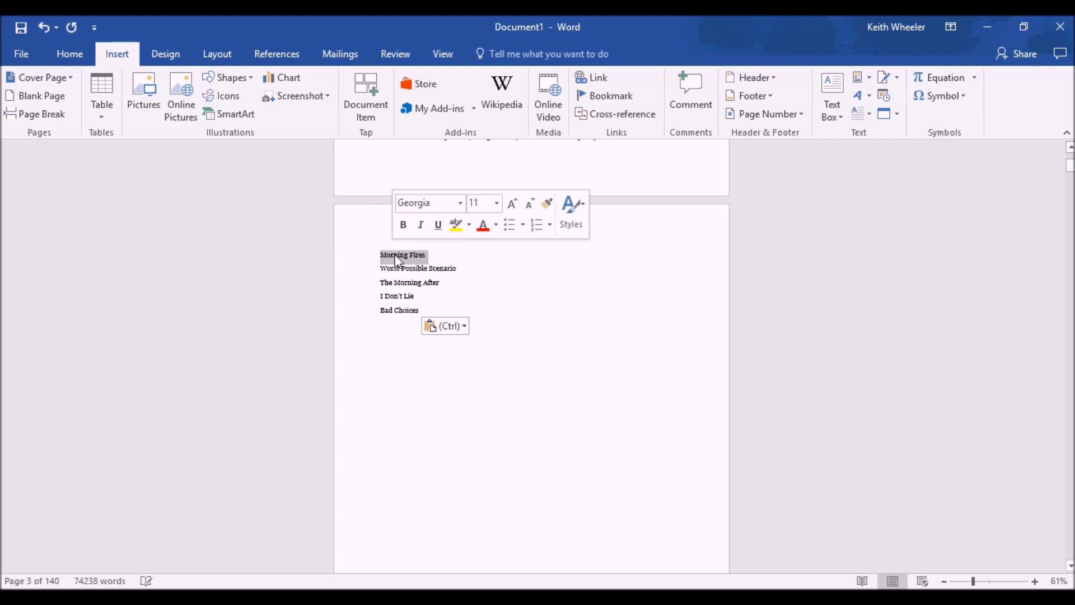
pyautogui.rightClick(404, 262)
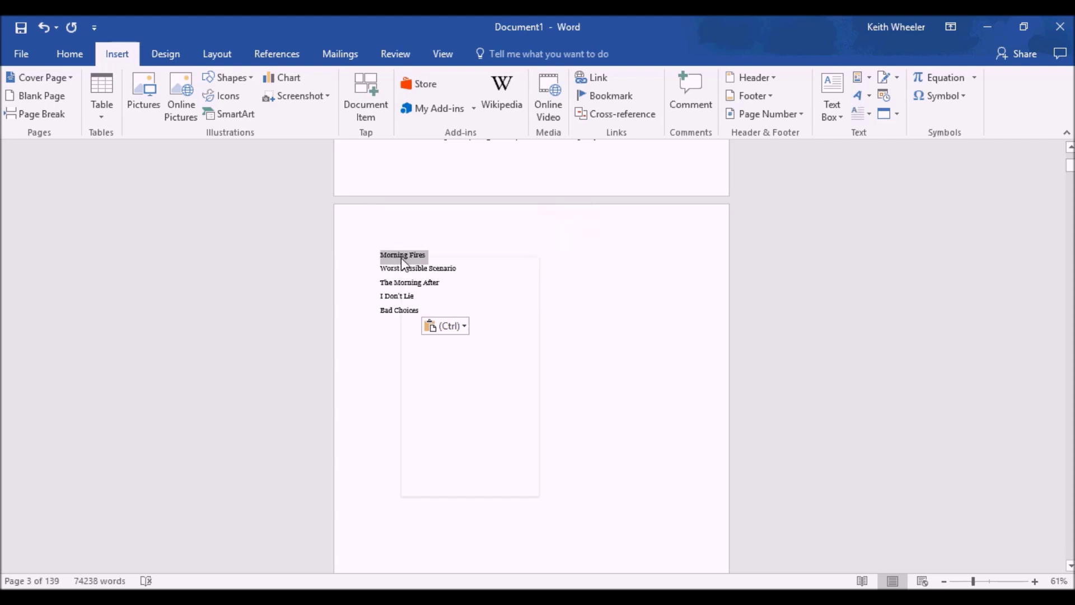
# Step: Link 'Morning Fires', 'Worst Possible Scenario' and 'The Morning After' to their chapter headings
pyautogui.click(482, 465)
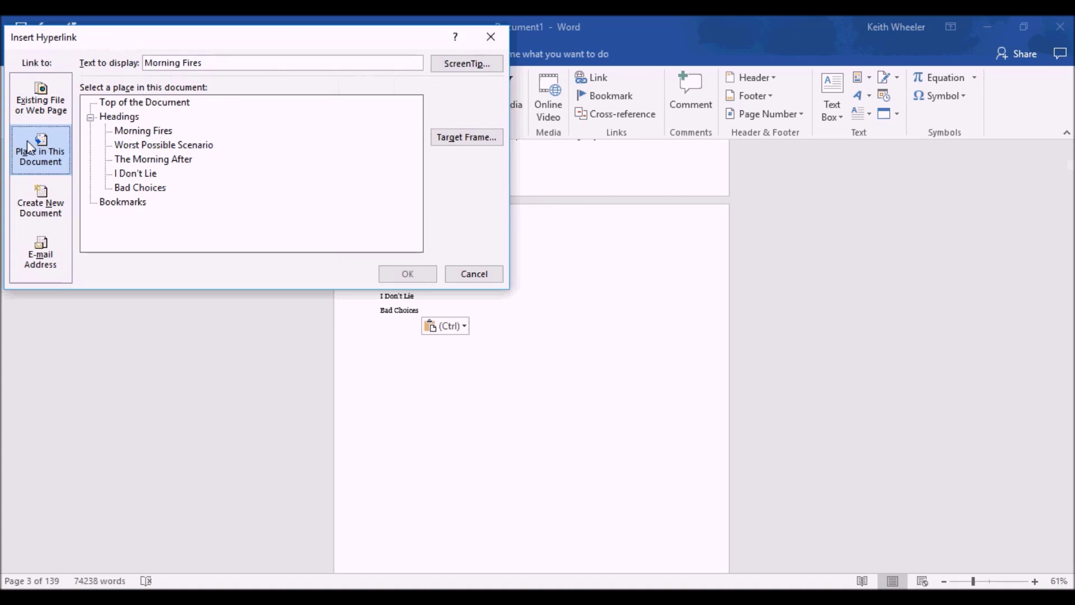
pyautogui.click(33, 162)
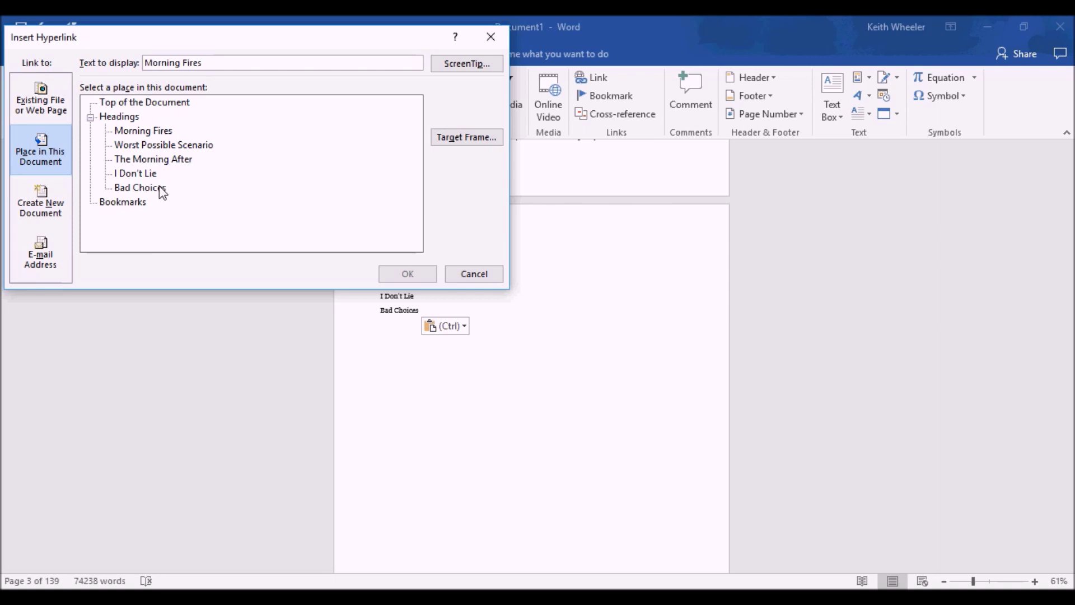
pyautogui.doubleClick(153, 132)
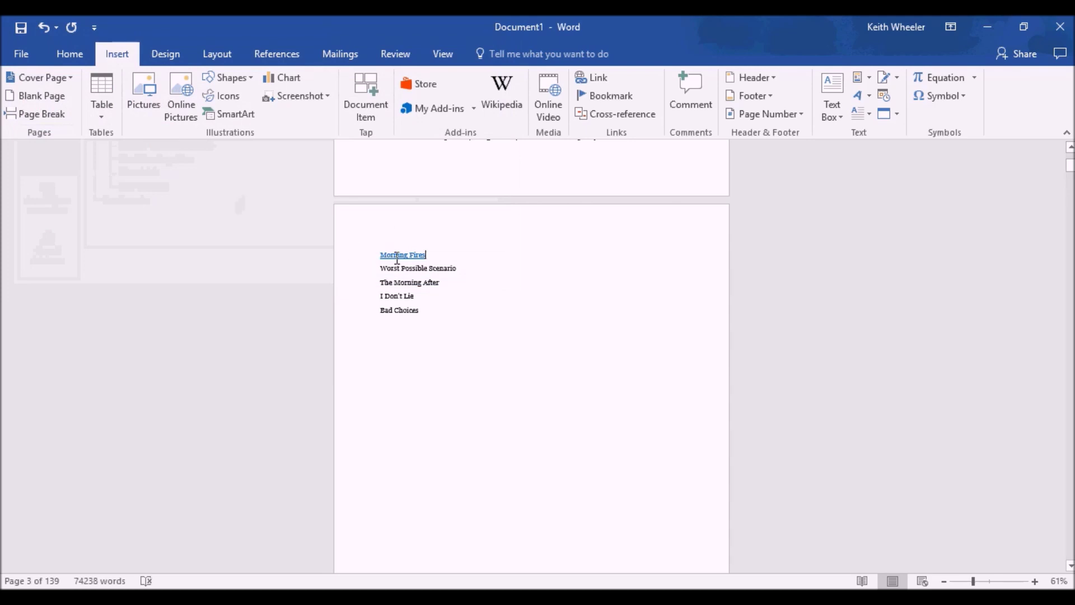
pyautogui.moveTo(457, 270); pyautogui.dragTo(388, 271)
pyautogui.rightClick(396, 277)
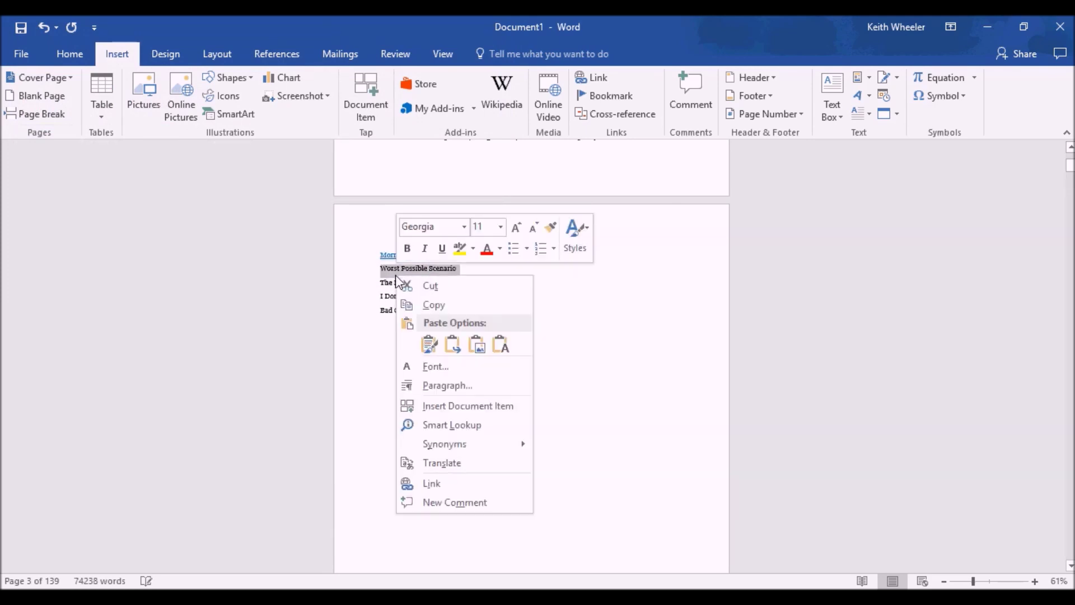
pyautogui.click(439, 483)
pyautogui.click(174, 148)
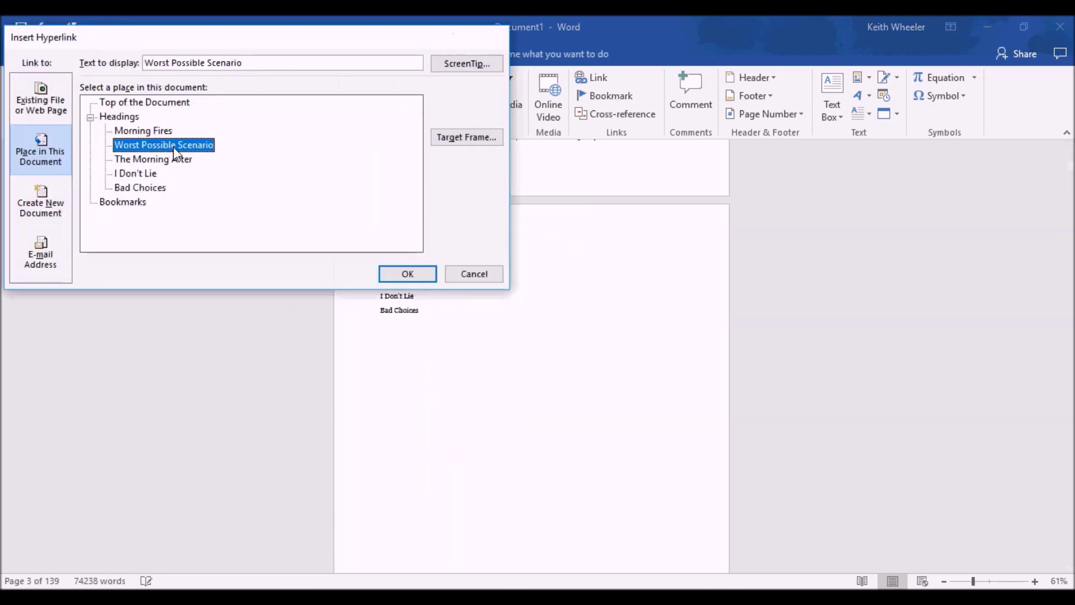
pyautogui.doubleClick(174, 148)
pyautogui.moveTo(441, 284); pyautogui.dragTo(380, 282)
pyautogui.rightClick(386, 284)
pyautogui.click(482, 496)
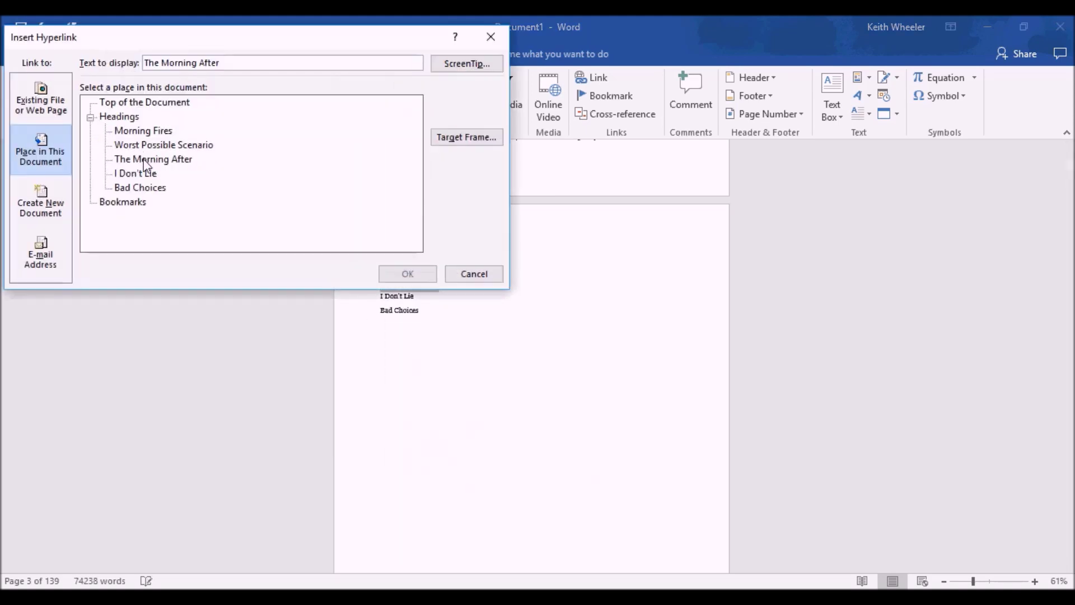
pyautogui.doubleClick(179, 158)
# Step: Link 'I Don't Lie' and 'Bad Choices' to their matching chapter headings
pyautogui.moveTo(419, 297); pyautogui.dragTo(380, 295)
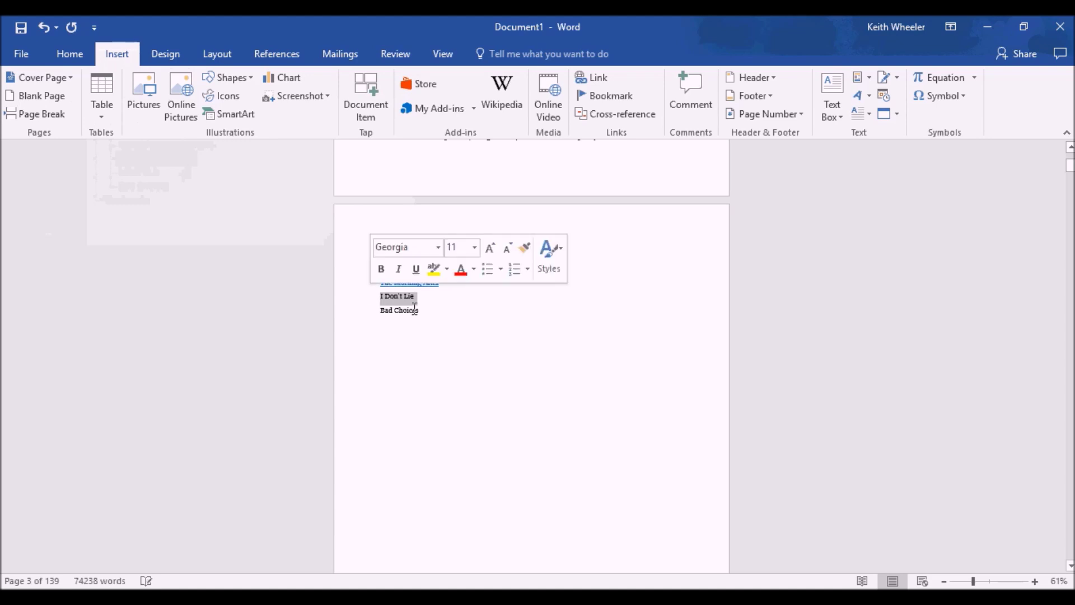
pyautogui.rightClick(403, 303)
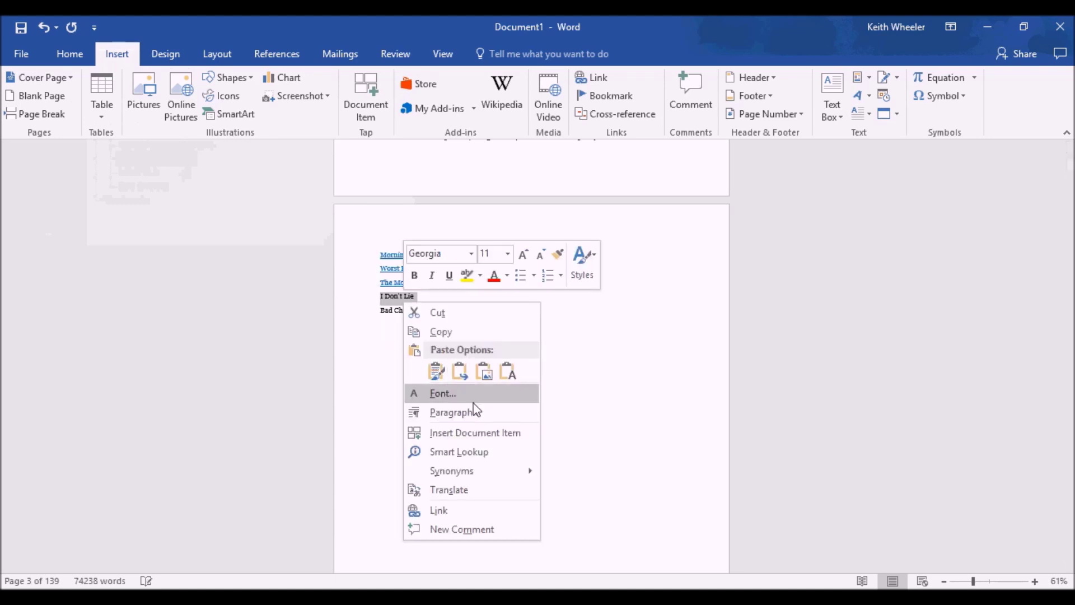
pyautogui.click(439, 510)
pyautogui.click(135, 173)
pyautogui.click(398, 271)
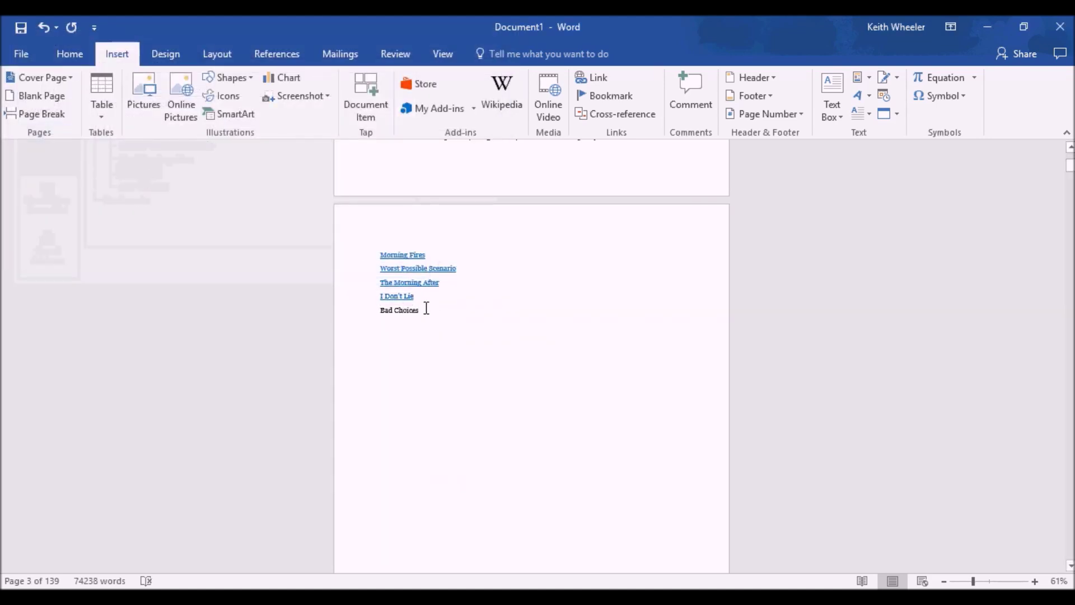
pyautogui.moveTo(424, 310); pyautogui.dragTo(380, 311)
pyautogui.rightClick(394, 319)
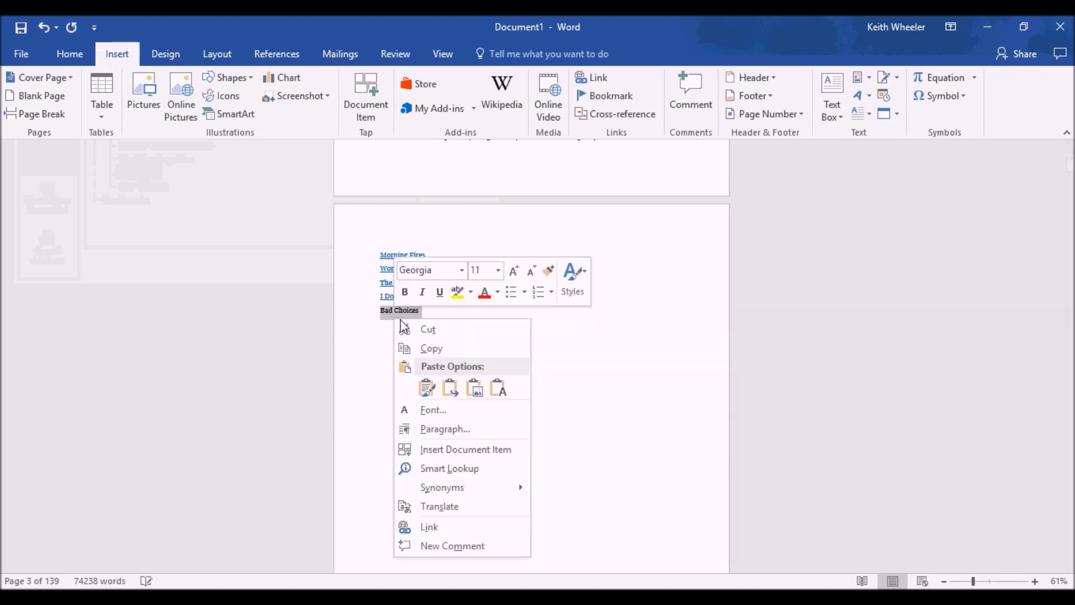
pyautogui.click(478, 526)
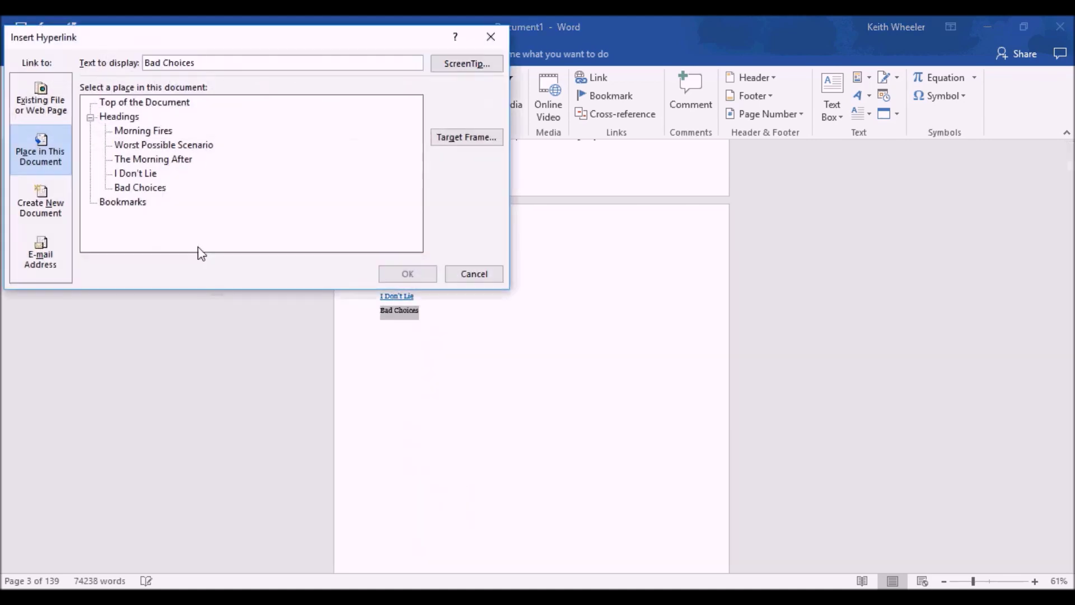
pyautogui.click(143, 188)
pyautogui.click(406, 272)
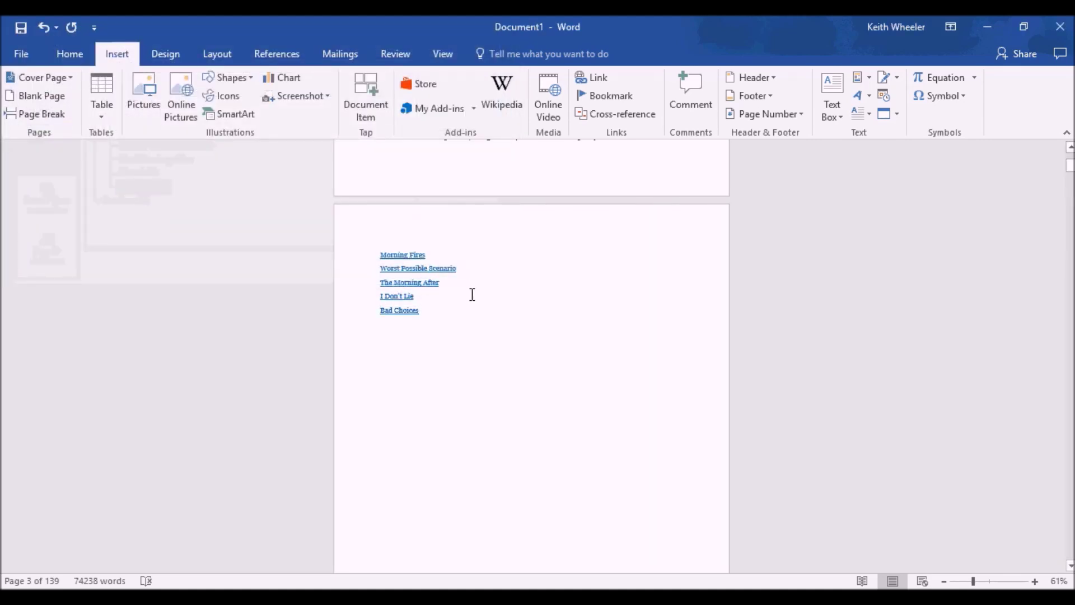
# Step: Add a centred 14 pt 'Table of Contents' title above the chapter list
pyautogui.click(375, 252)
pyautogui.press('Return')
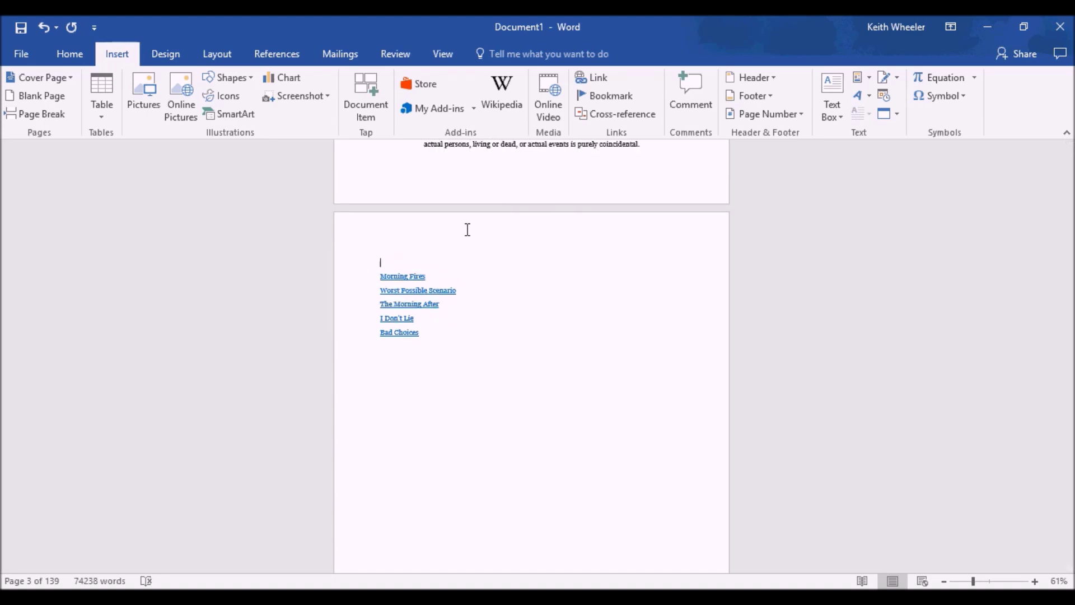
pyautogui.write('To')
pyautogui.write('ble of Contents')
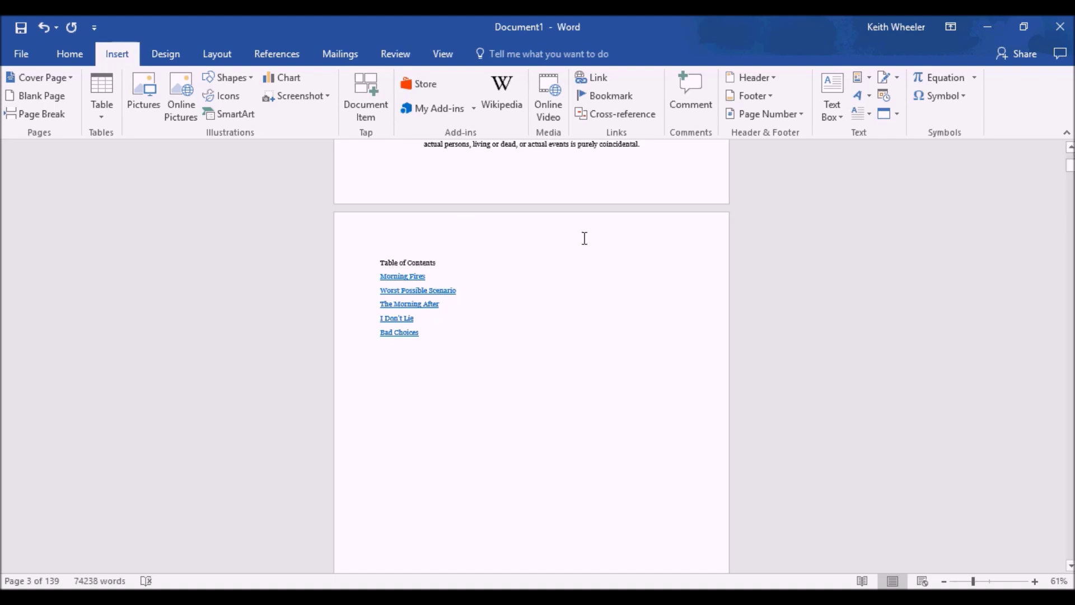
pyautogui.tripleClick(378, 264)
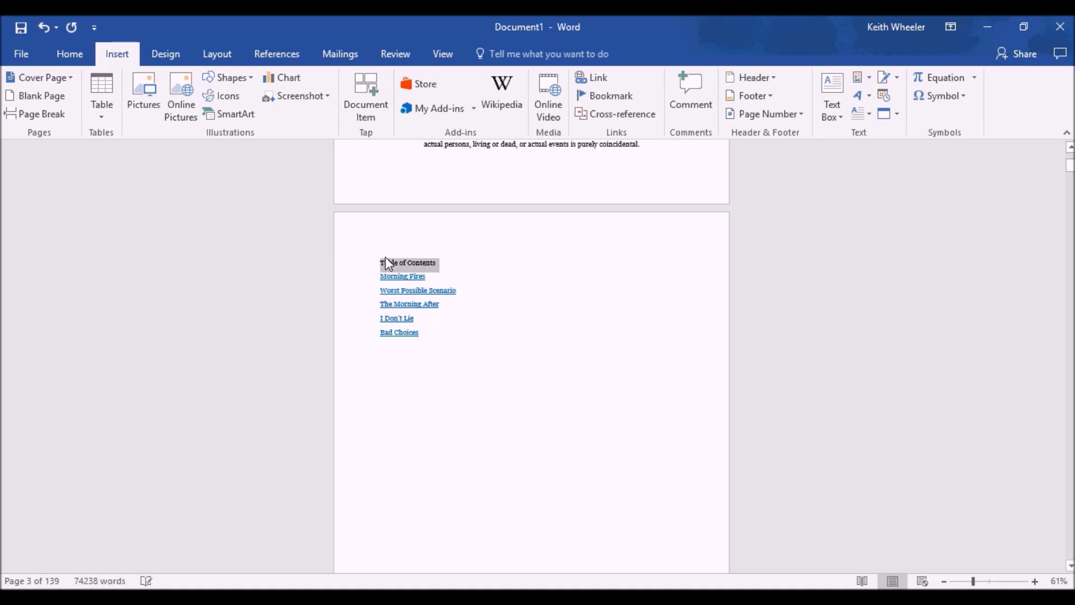
pyautogui.click(57, 60)
pyautogui.click(228, 85)
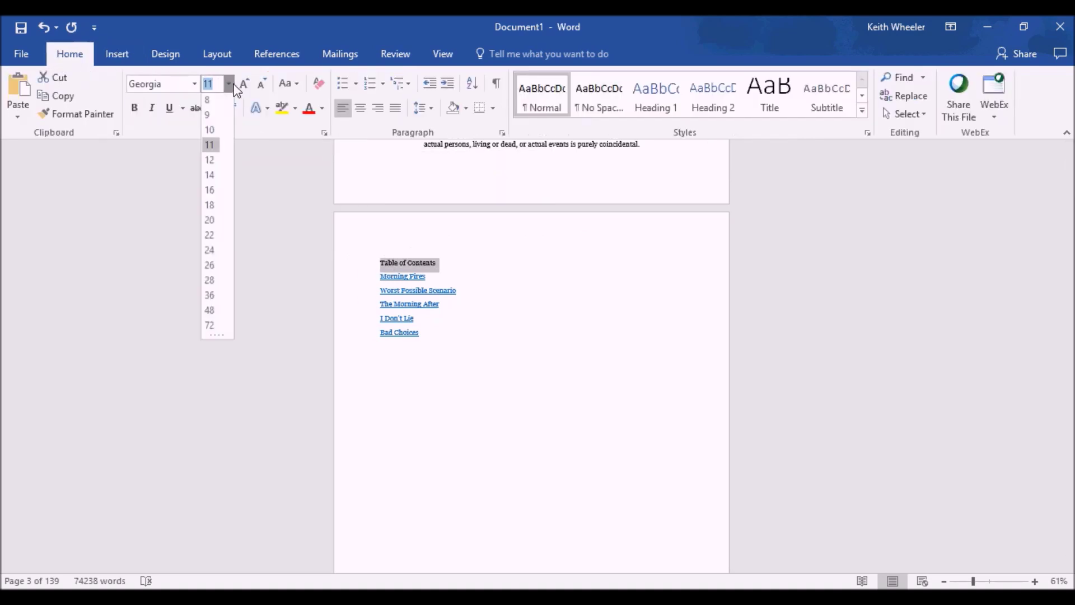
pyautogui.click(210, 177)
pyautogui.click(360, 108)
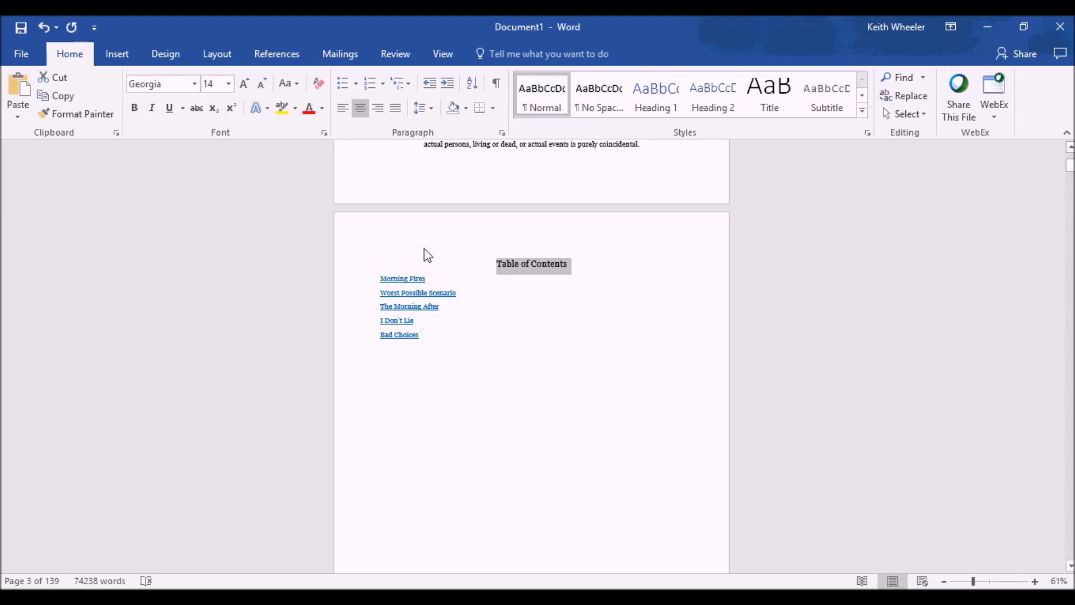
# Step: Centre the five chapter links and enlarge them to 14 pt
pyautogui.moveTo(458, 334); pyautogui.dragTo(364, 281)
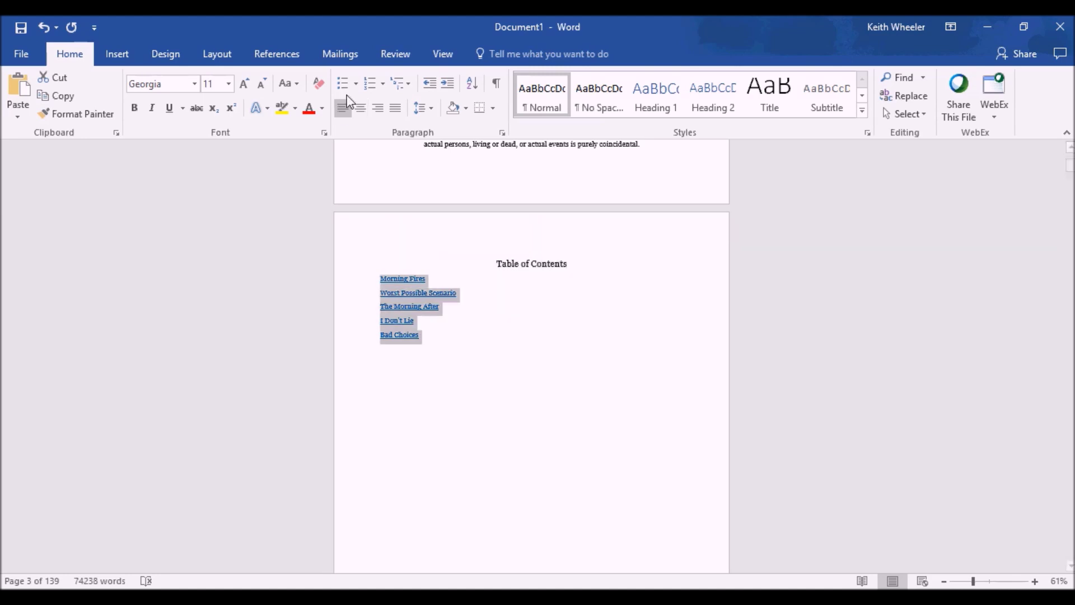
pyautogui.click(360, 108)
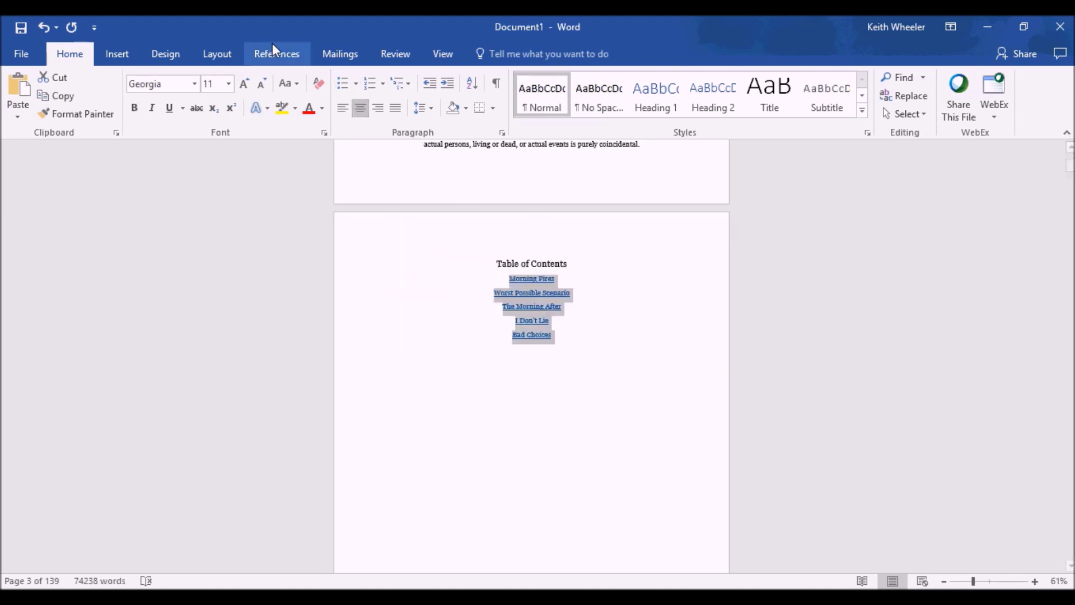
pyautogui.click(229, 83)
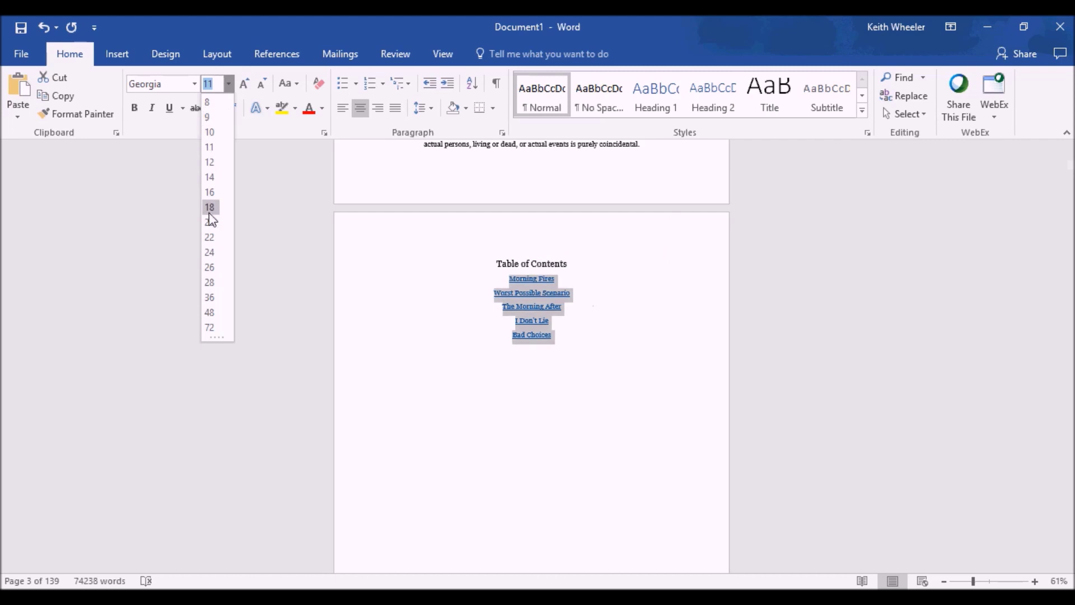
pyautogui.click(209, 177)
pyautogui.scroll(-1, 554, 371)
pyautogui.click(555, 371)
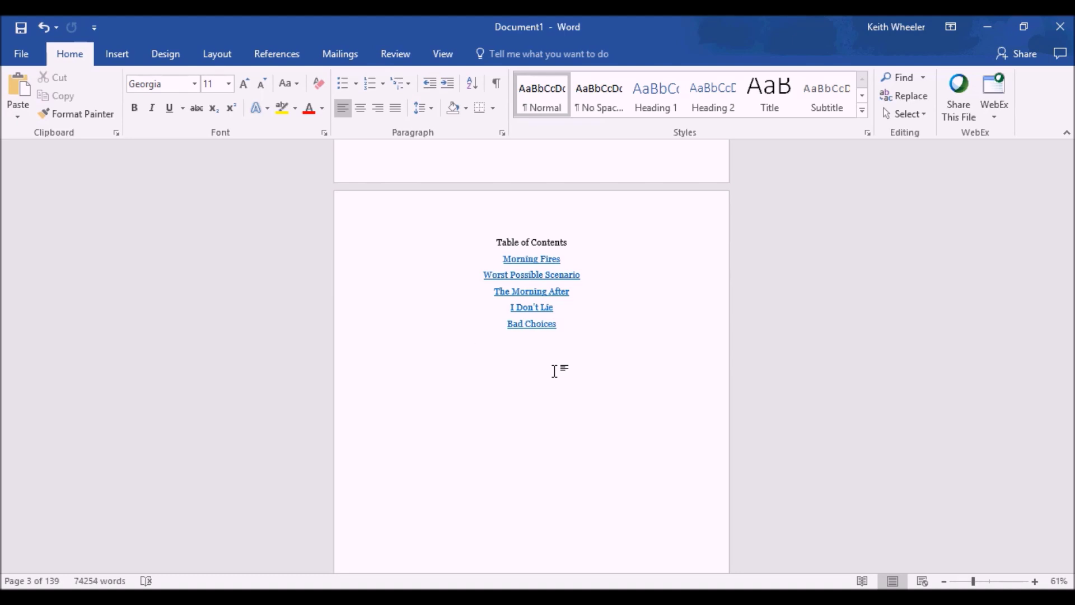
pyautogui.scroll(-15, 554, 372)
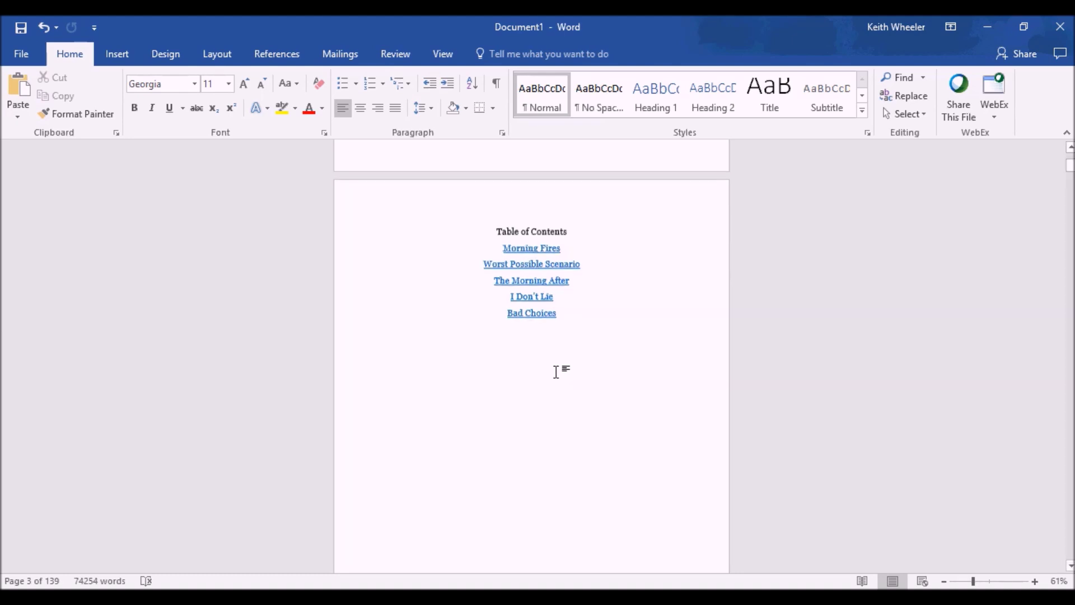
# Step: Bookmark the line 'Ok Dad, I'm up.' in the chapter text as Sub1
pyautogui.scroll(-5, 528, 335)
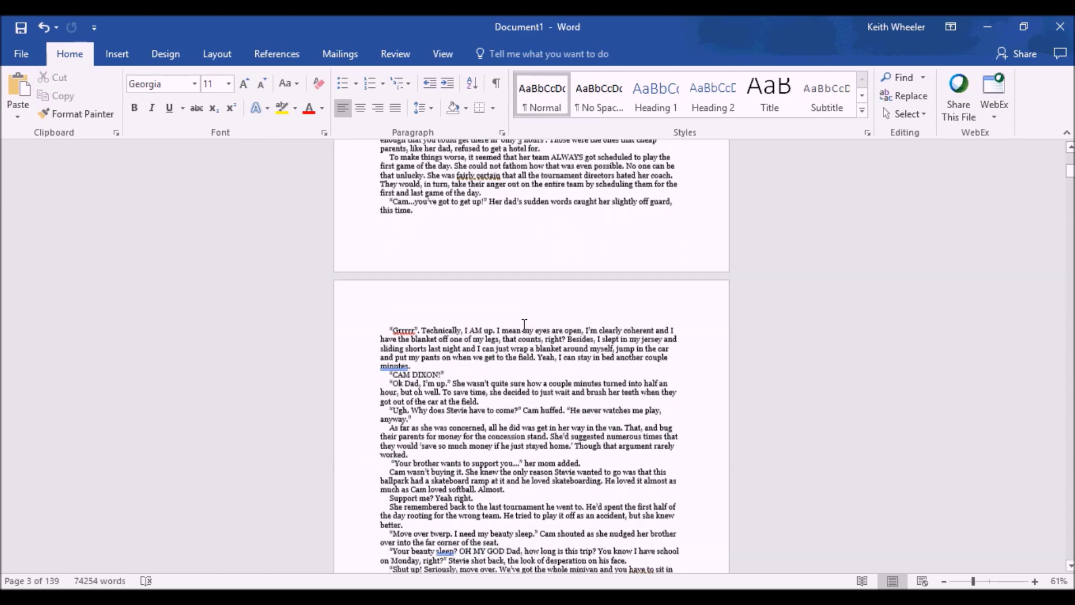
pyautogui.moveTo(446, 331); pyautogui.dragTo(395, 331)
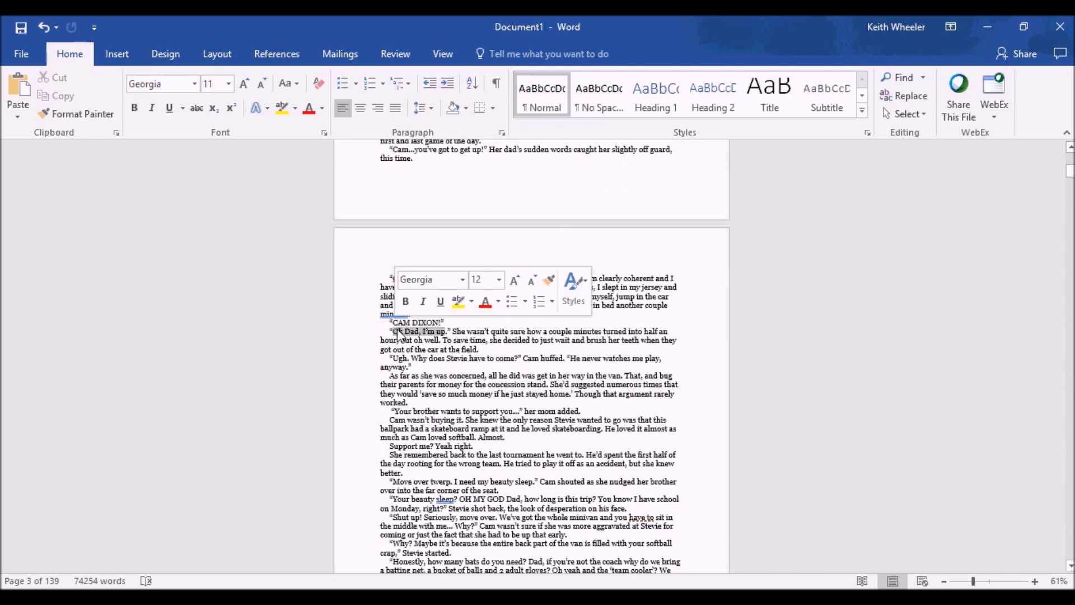
pyautogui.click(127, 55)
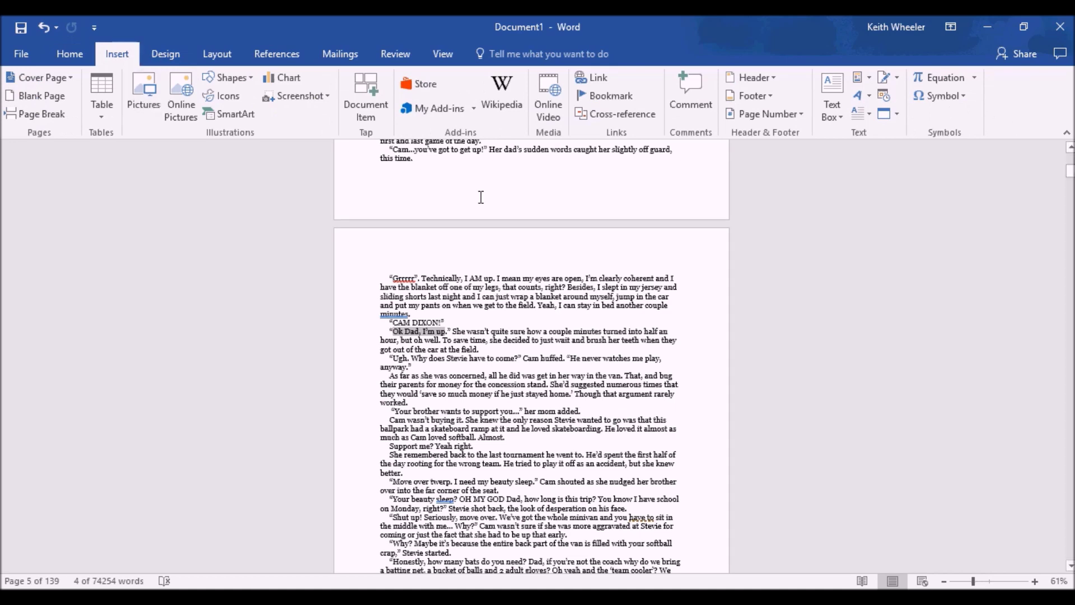
pyautogui.click(616, 97)
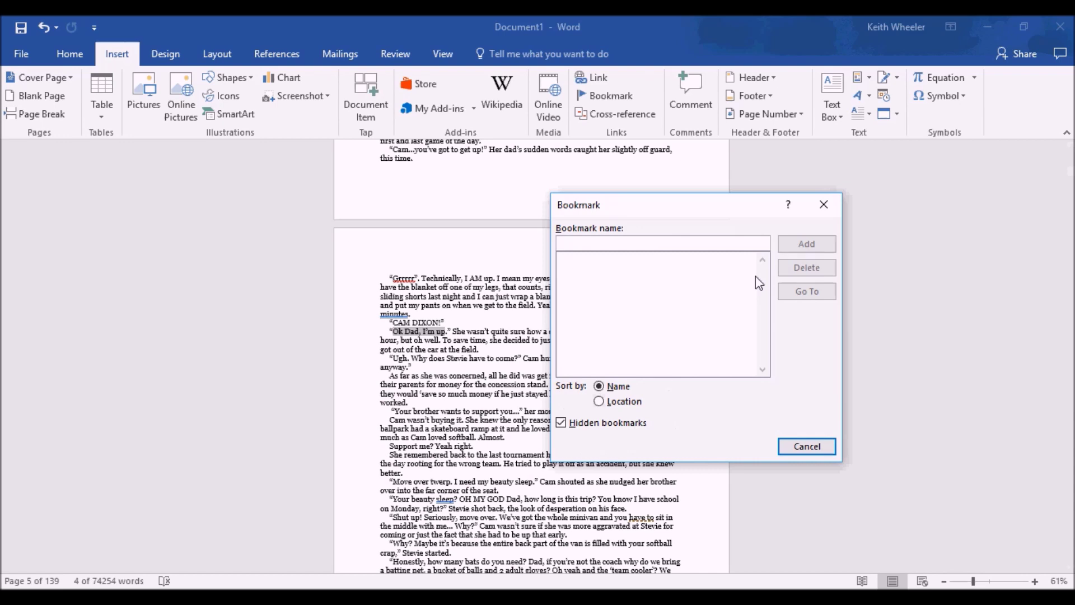
pyautogui.write('Sub1')
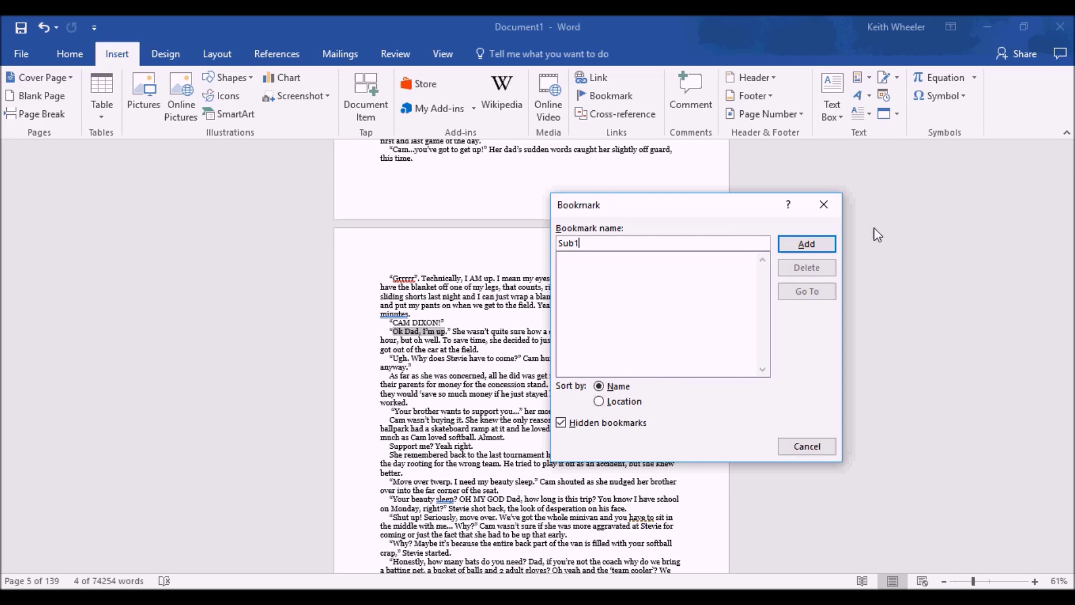
pyautogui.click(829, 244)
# Step: Add a new 'Subcategory 1' line below Morning Fires in the table of contents
pyautogui.scroll(15, 506, 288)
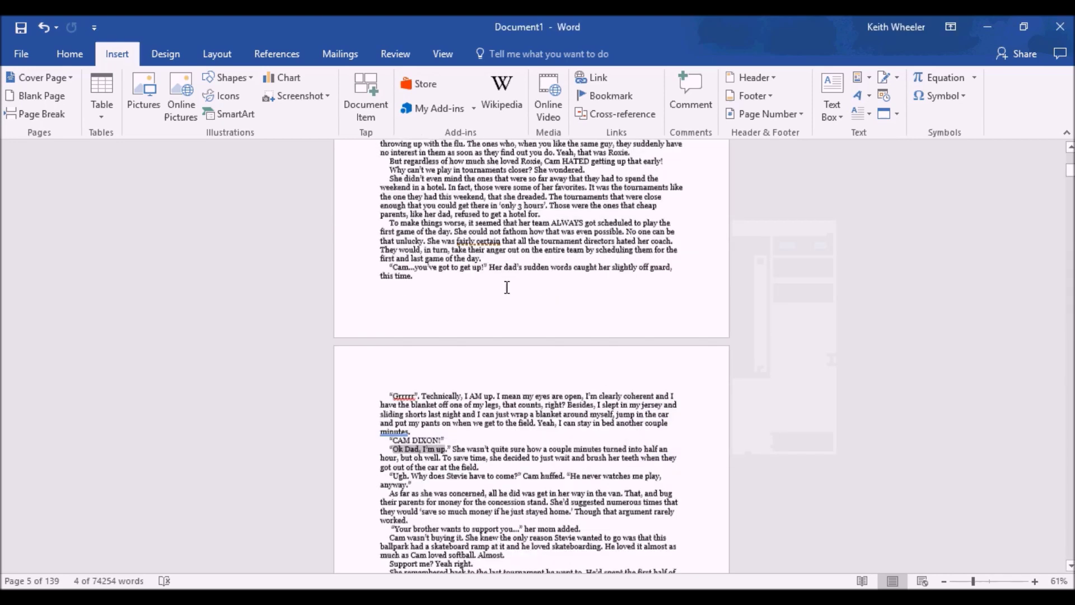
pyautogui.scroll(3, 512, 332)
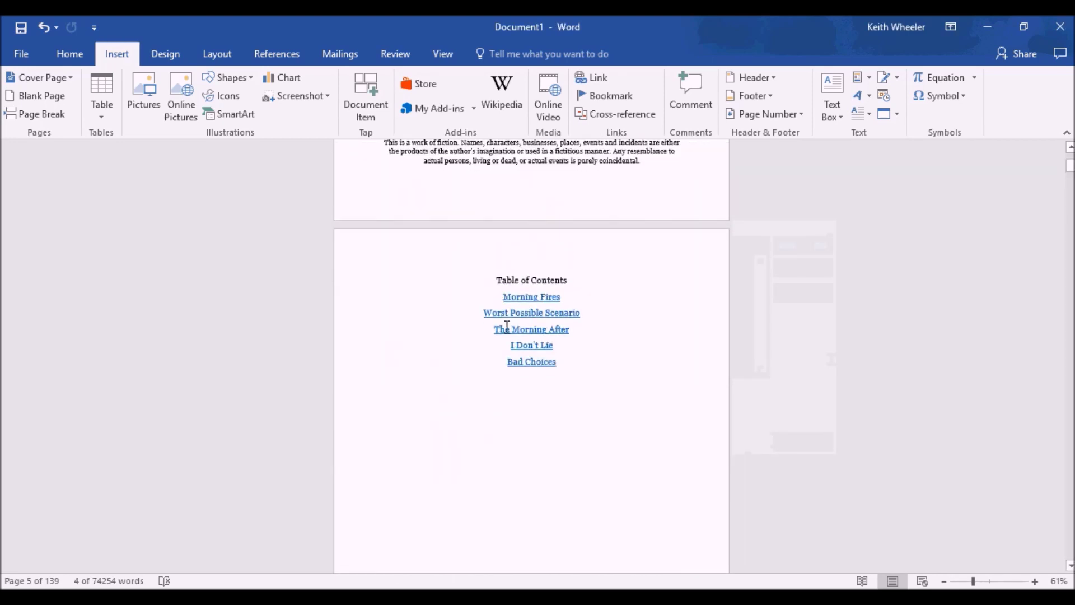
pyautogui.click(591, 301)
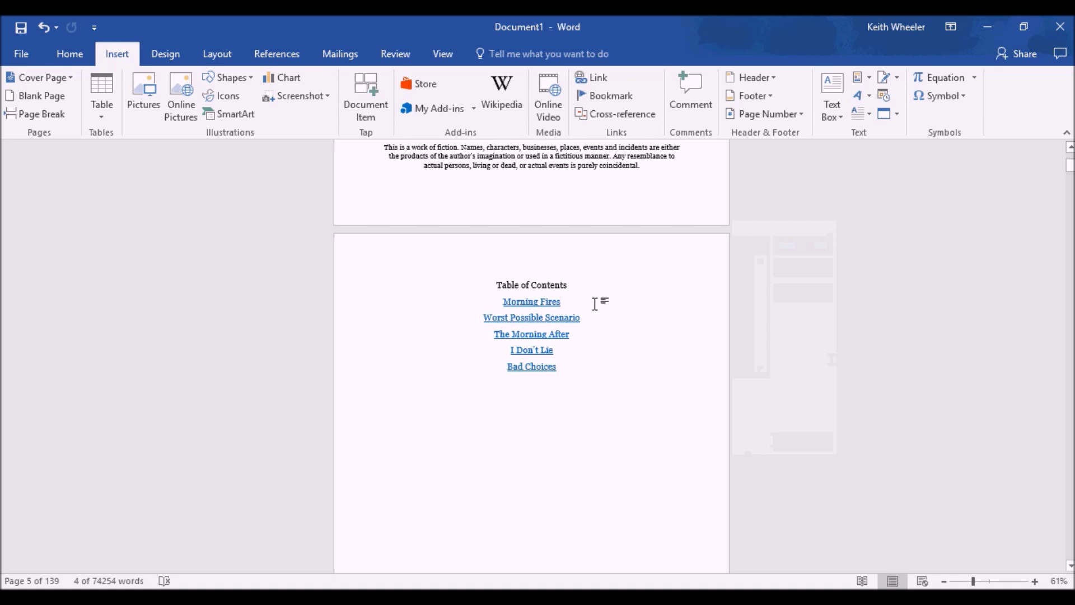
pyautogui.press('Return')
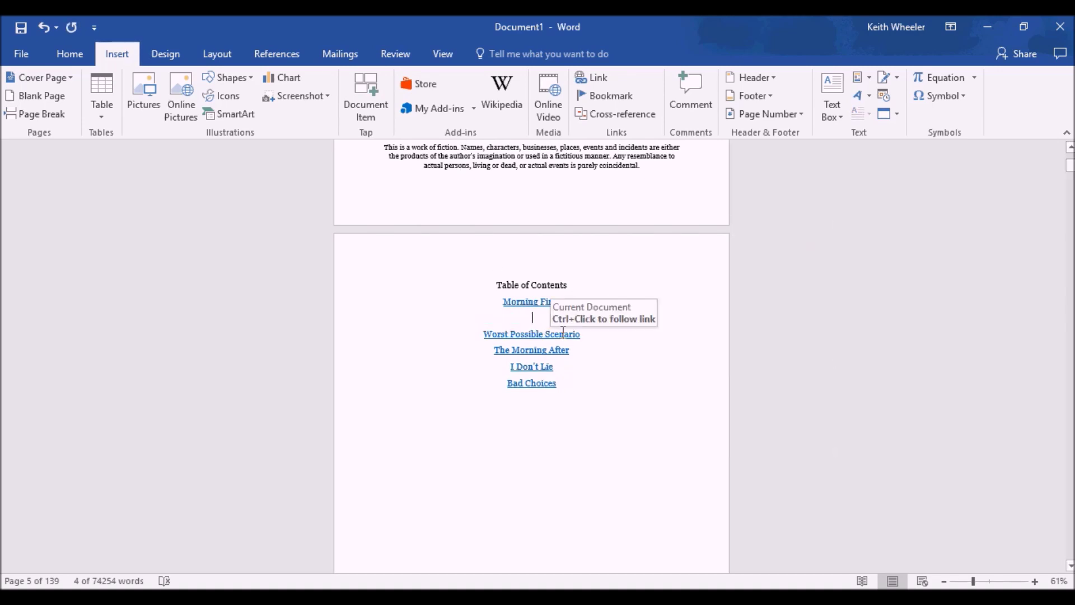
pyautogui.write('Sub')
pyautogui.press('BackSpace')
pyautogui.press('BackSpace')
pyautogui.press('BackSpace')
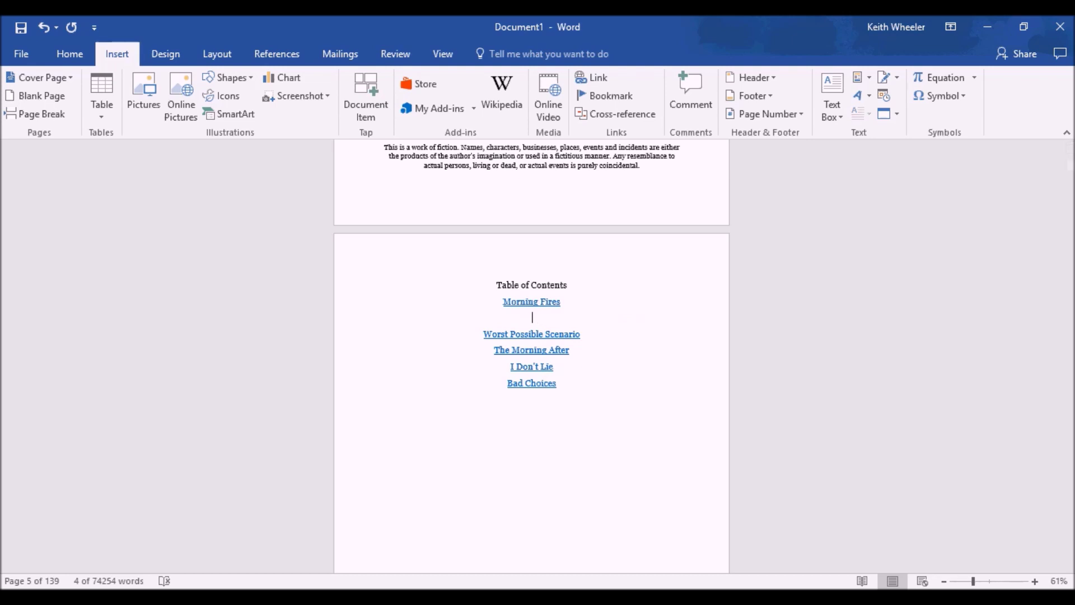
pyautogui.write('Subcat')
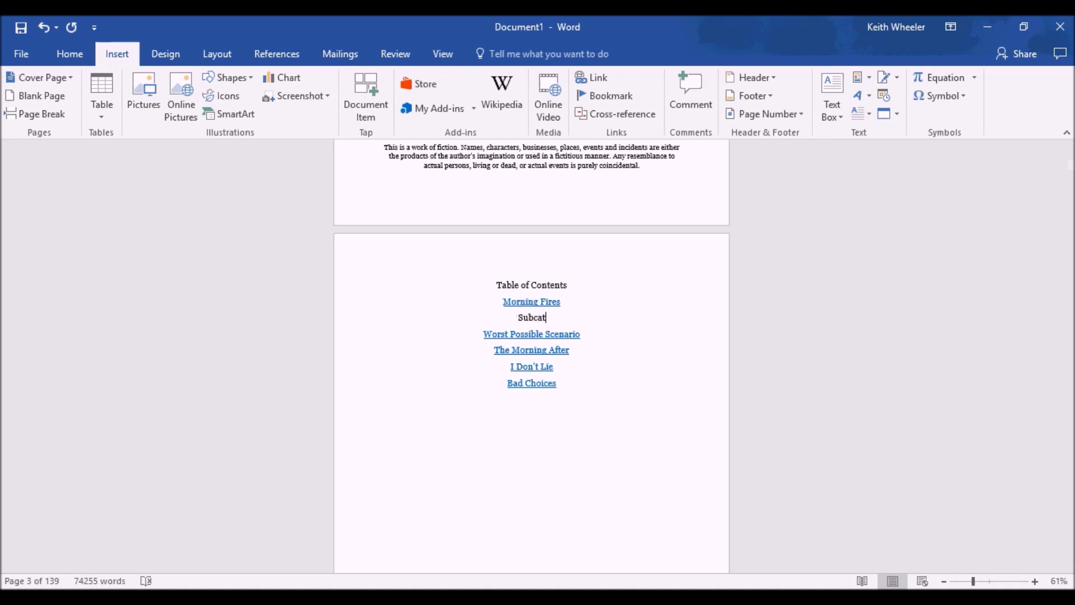
pyautogui.write('egory 1')
# Step: Hyperlink the 'Subcategory 1' entry to the Sub1 bookmark in this document
pyautogui.hotkey('shift', 'Left')
pyautogui.hotkey('shift', 'Left')
pyautogui.hotkey('shift', 'Left')
pyautogui.hotkey('shift', 'Left')
pyautogui.hotkey('shift', 'Left')
pyautogui.hotkey('shift', 'Left')
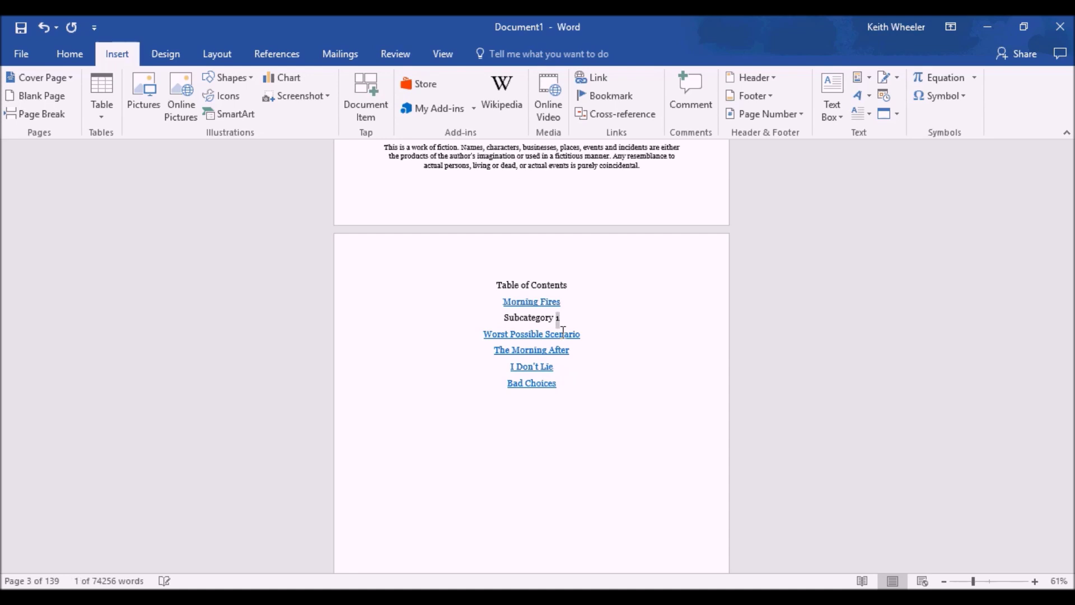
pyautogui.hotkey('shift', 'Left')
pyautogui.hotkey('shift', 'Left')
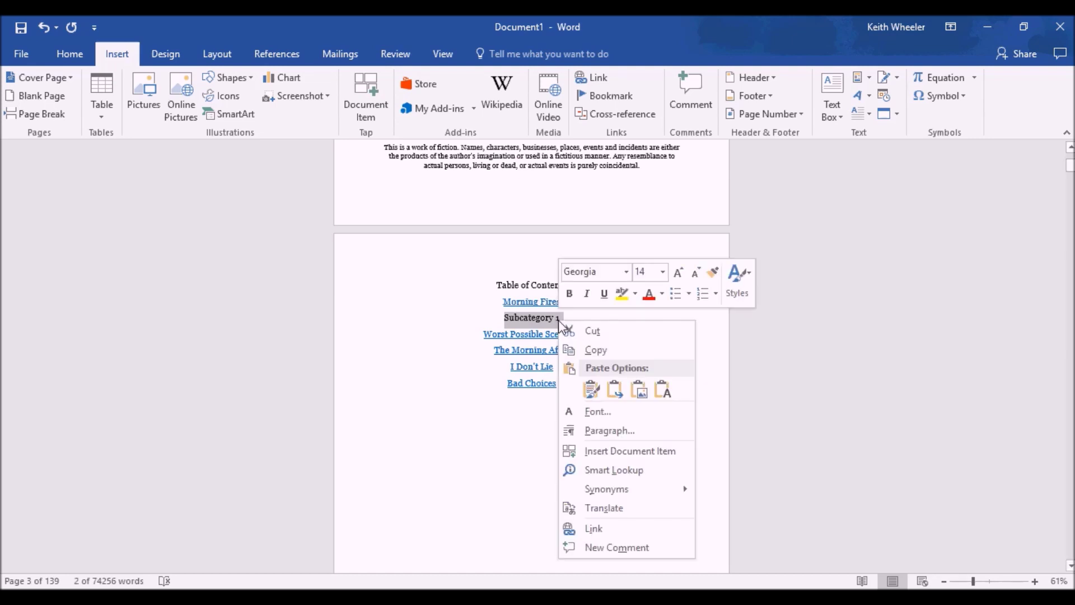
pyautogui.rightClick(559, 322)
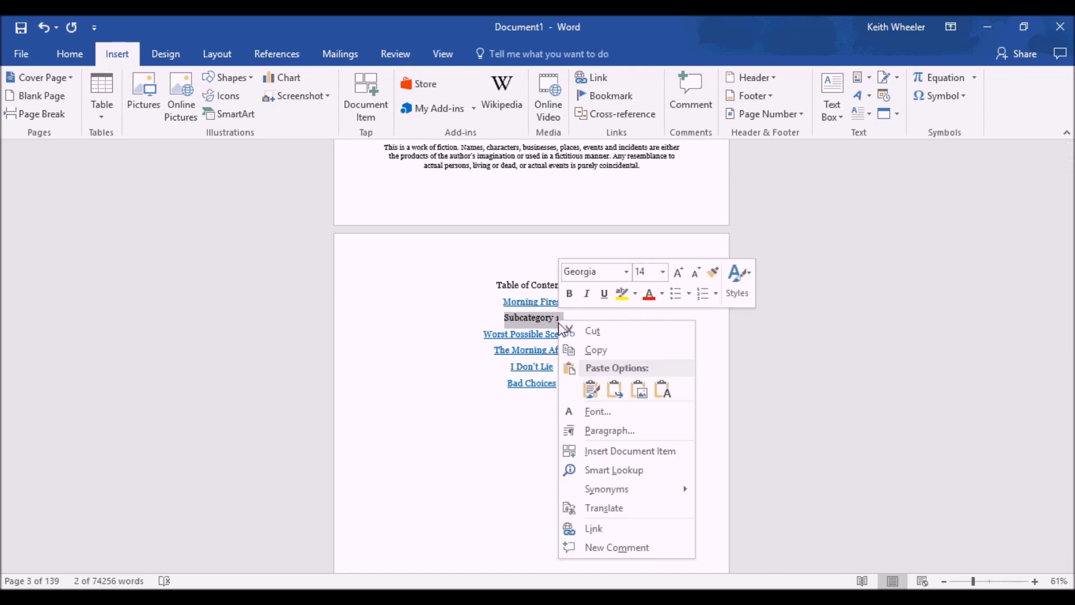
pyautogui.click(615, 526)
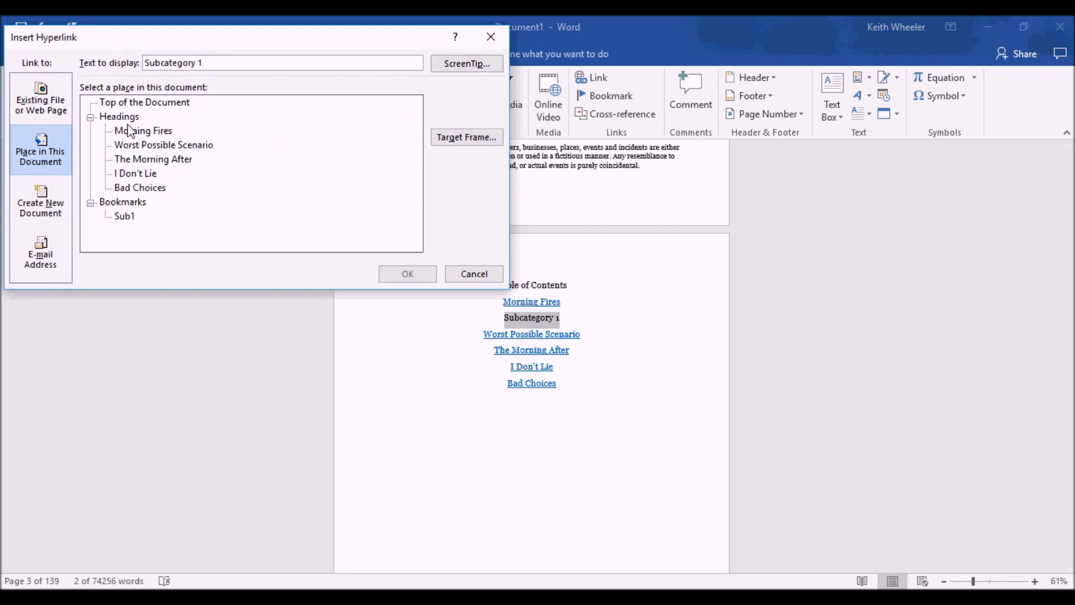
pyautogui.doubleClick(127, 217)
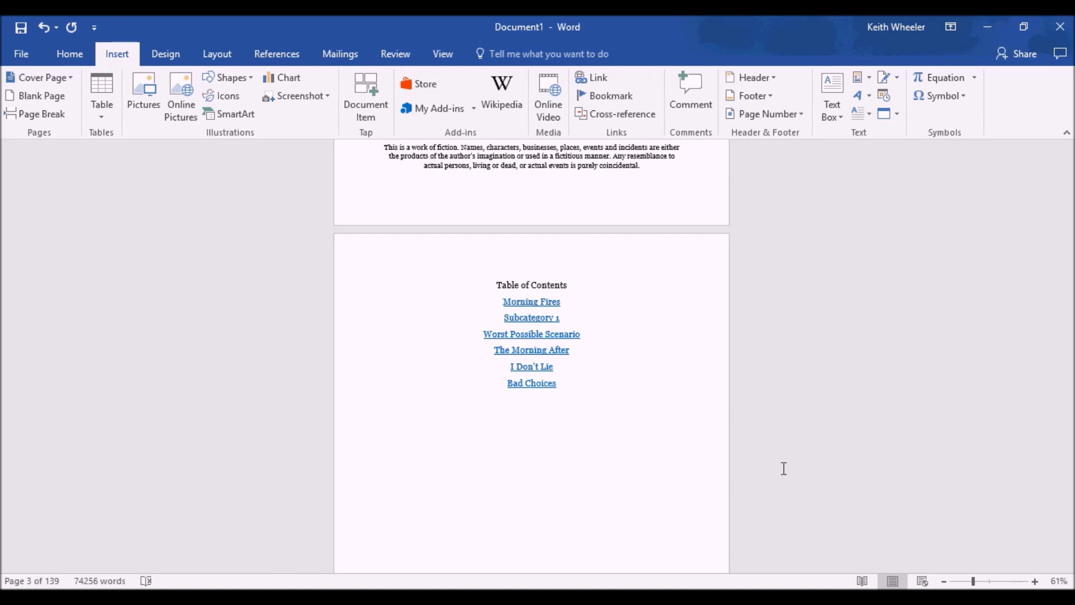
pyautogui.scroll(-1, 668, 439)
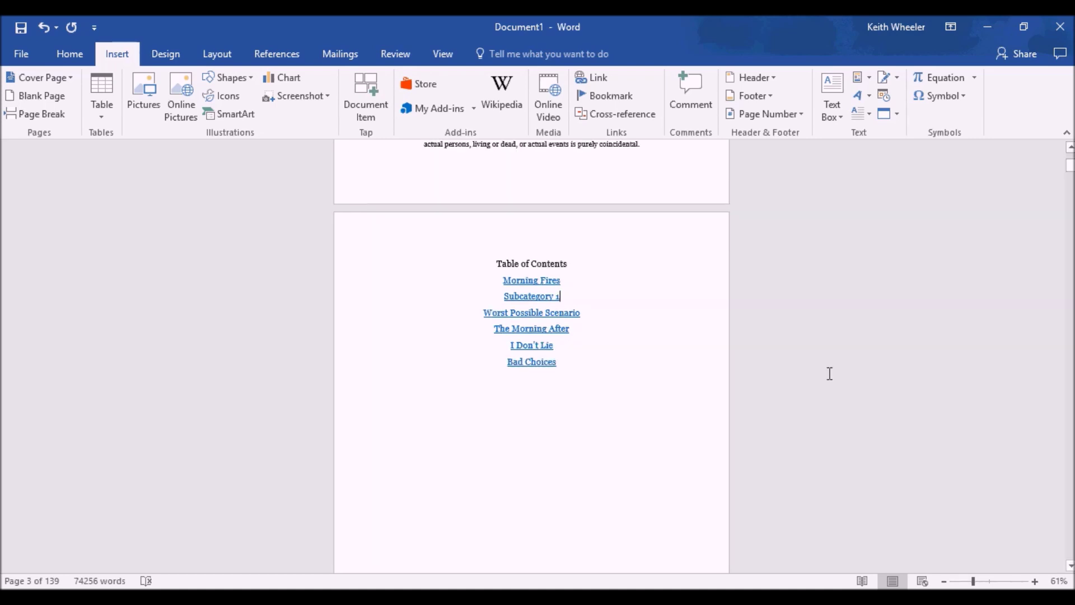
# Step: Add a page break after the last chapter and type a centered 'About the Author' line
pyautogui.hotkey('ctrl', 'End')
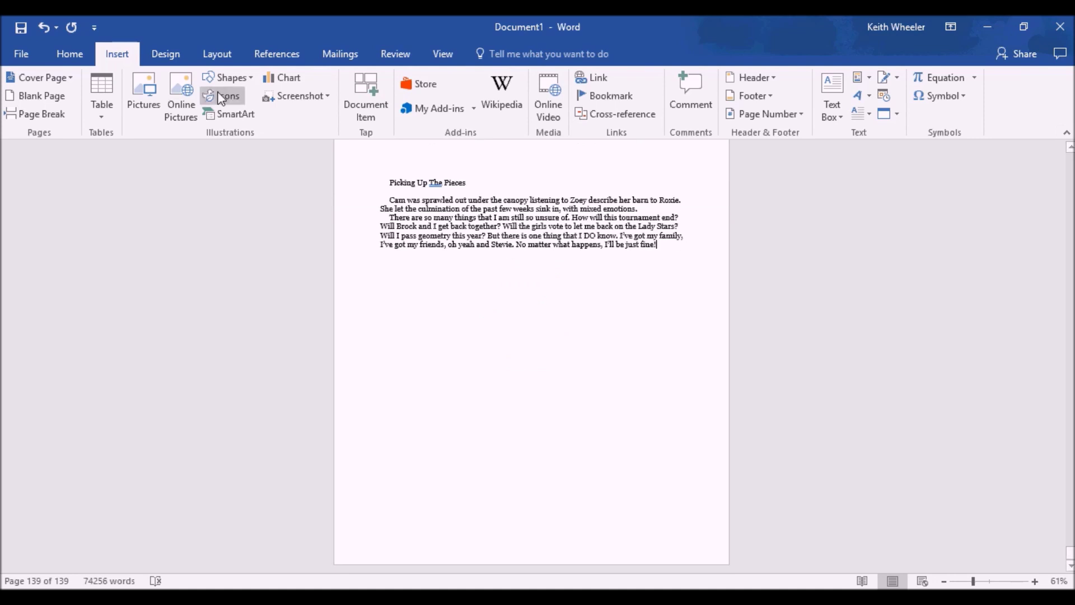
pyautogui.click(55, 115)
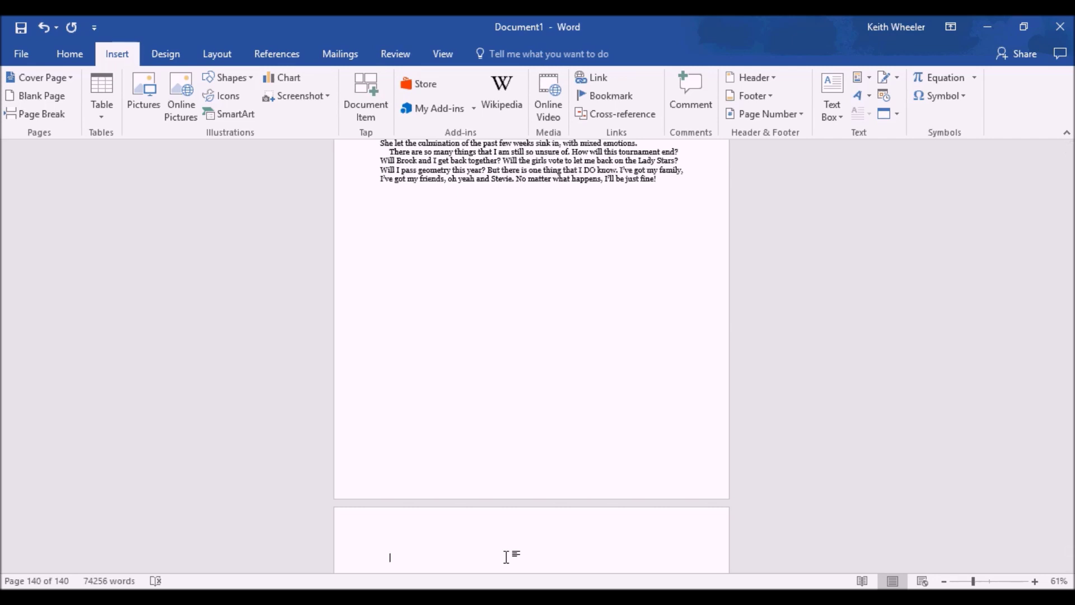
pyautogui.write('About')
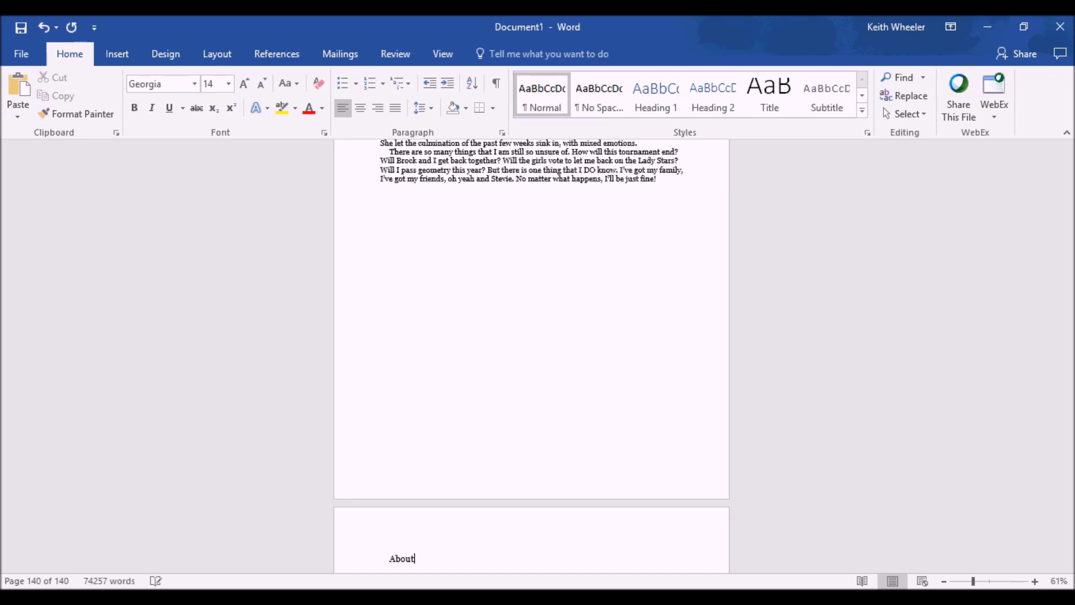
pyautogui.write(' the Author')
pyautogui.click(360, 107)
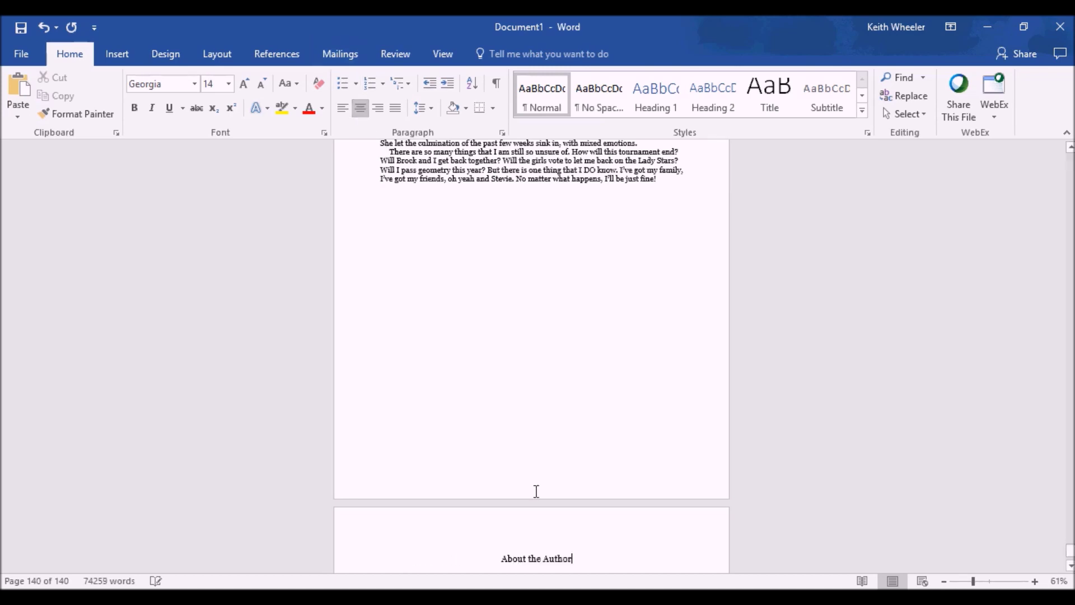
pyautogui.press('Return')
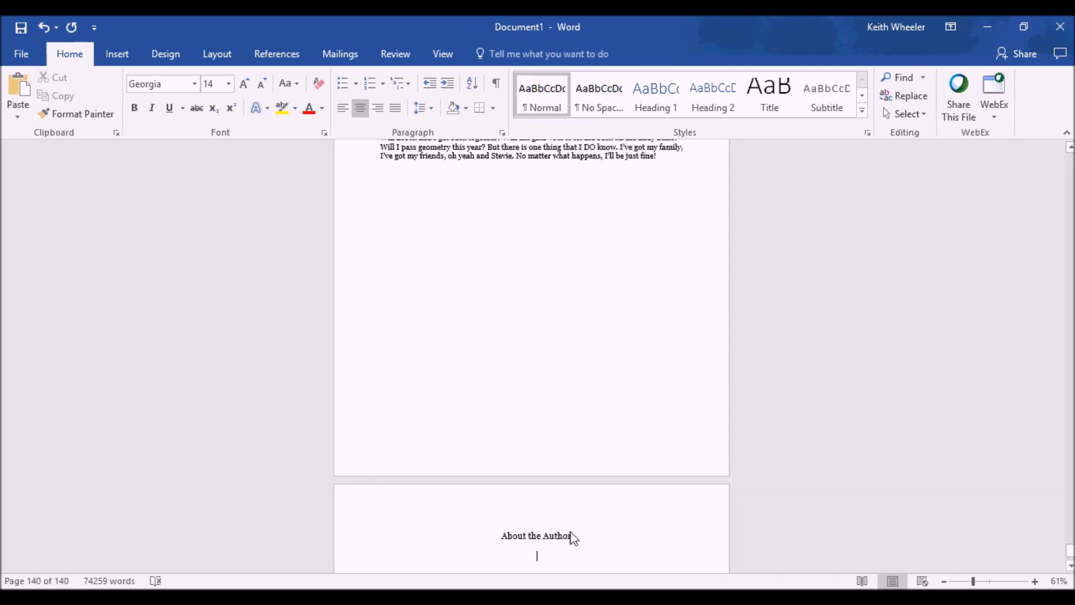
# Step: Apply Heading 1 to 'About the Author', keep it centered, and add a blank line below
pyautogui.moveTo(574, 536); pyautogui.dragTo(515, 542)
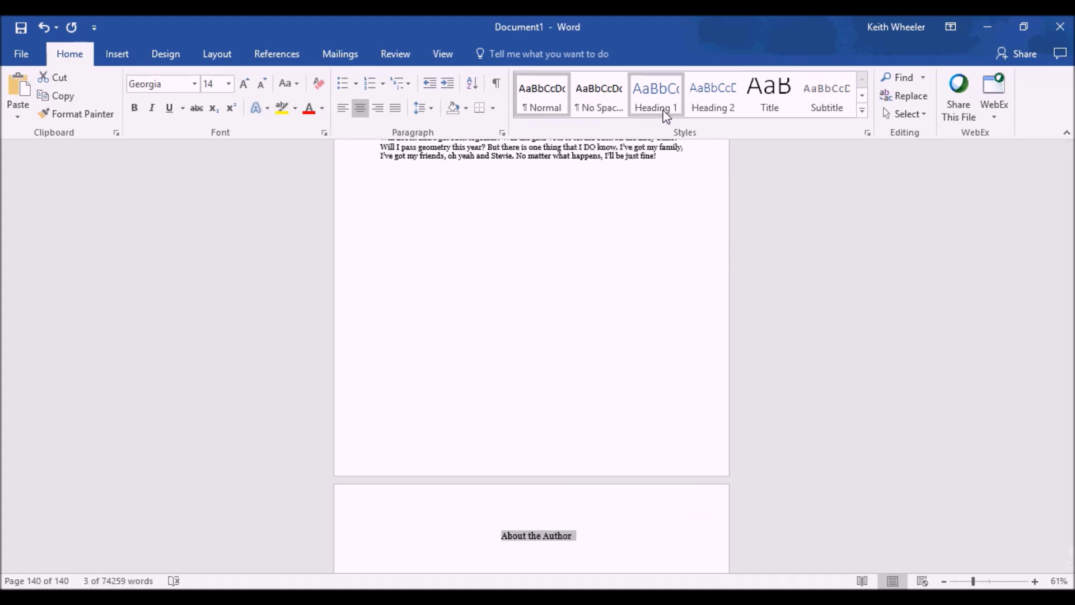
pyautogui.click(664, 110)
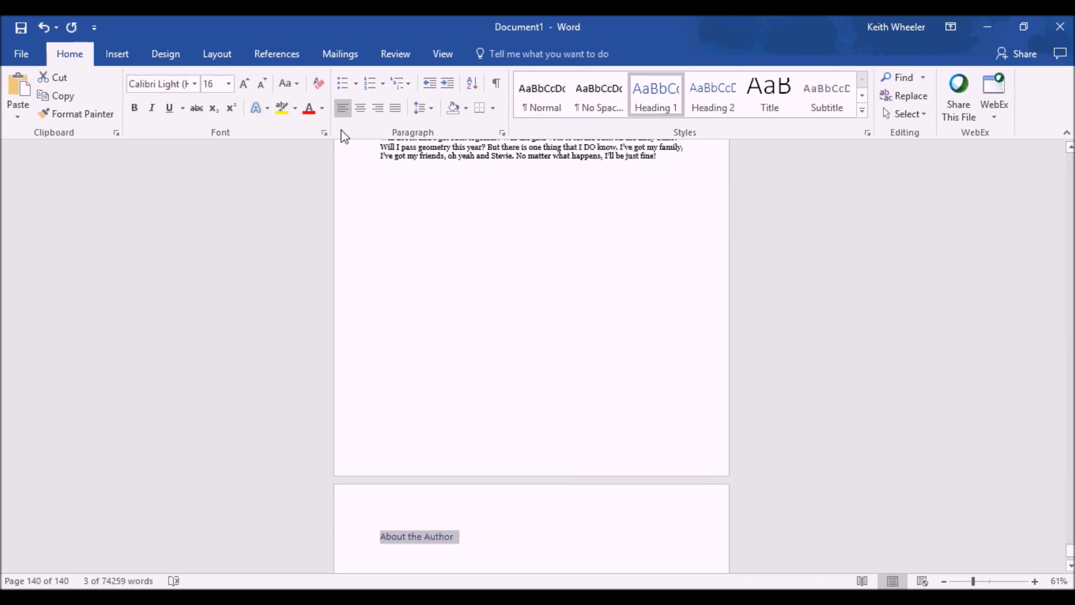
pyautogui.click(360, 108)
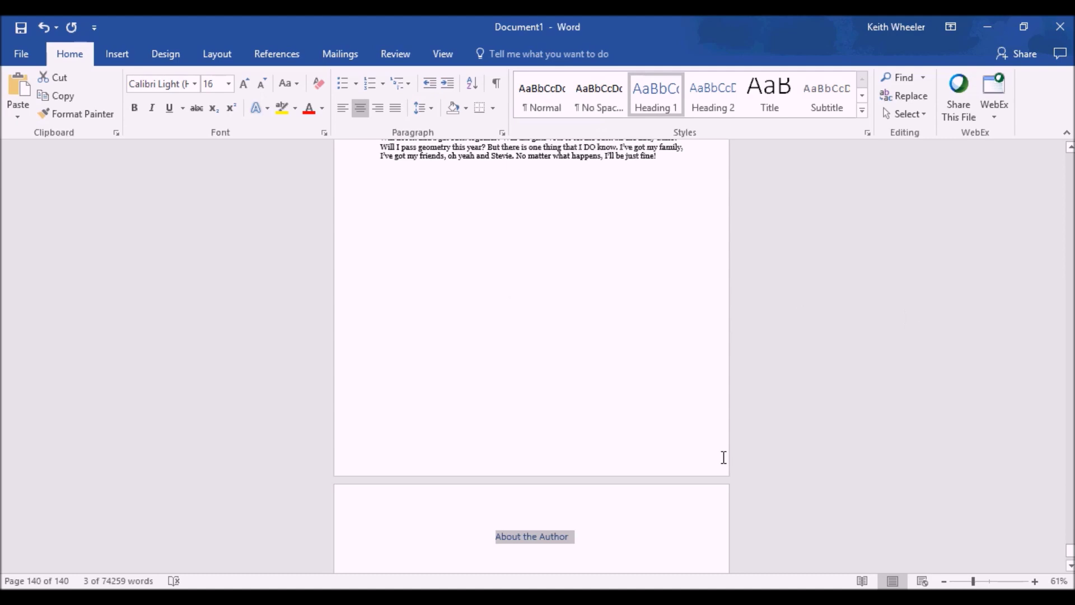
pyautogui.press('End')
pyautogui.press('Return')
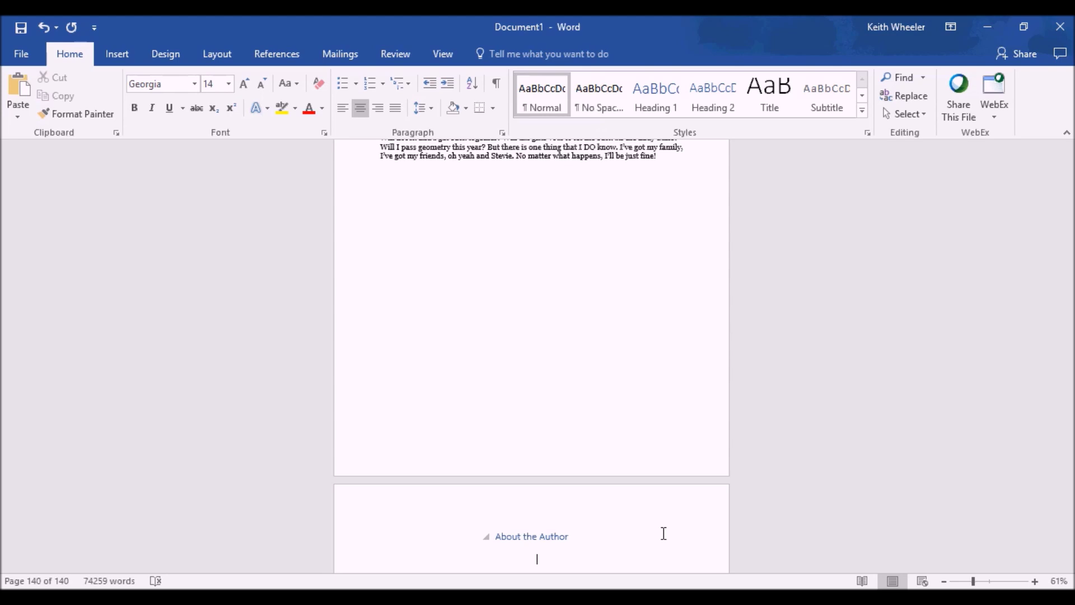
# Step: Insert the Author_Tiny.jpg photo below the About the Author heading
pyautogui.scroll(-2, 616, 504)
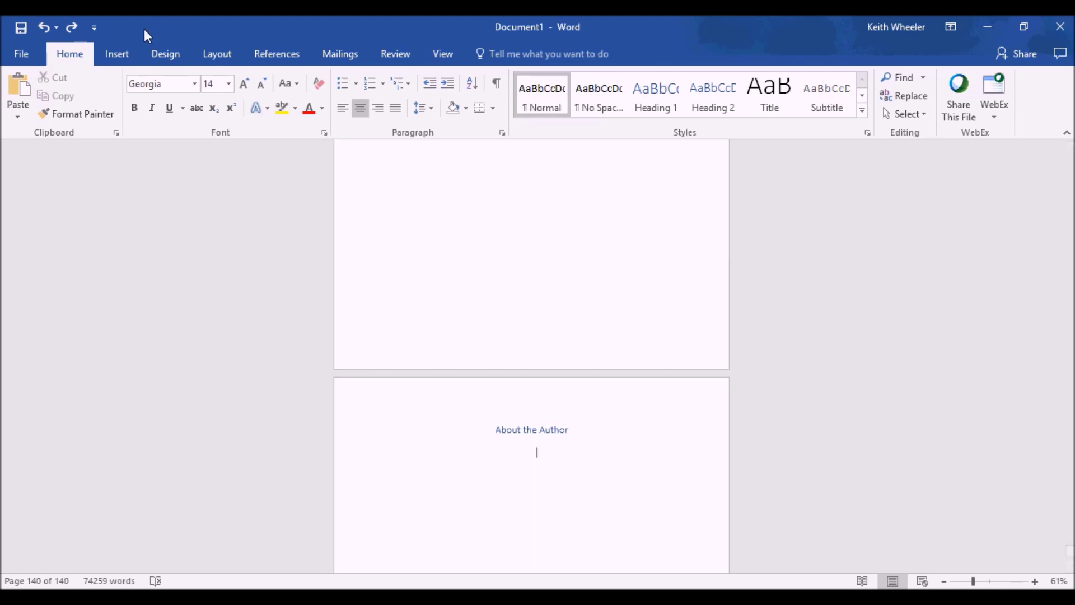
pyautogui.click(126, 53)
pyautogui.click(139, 102)
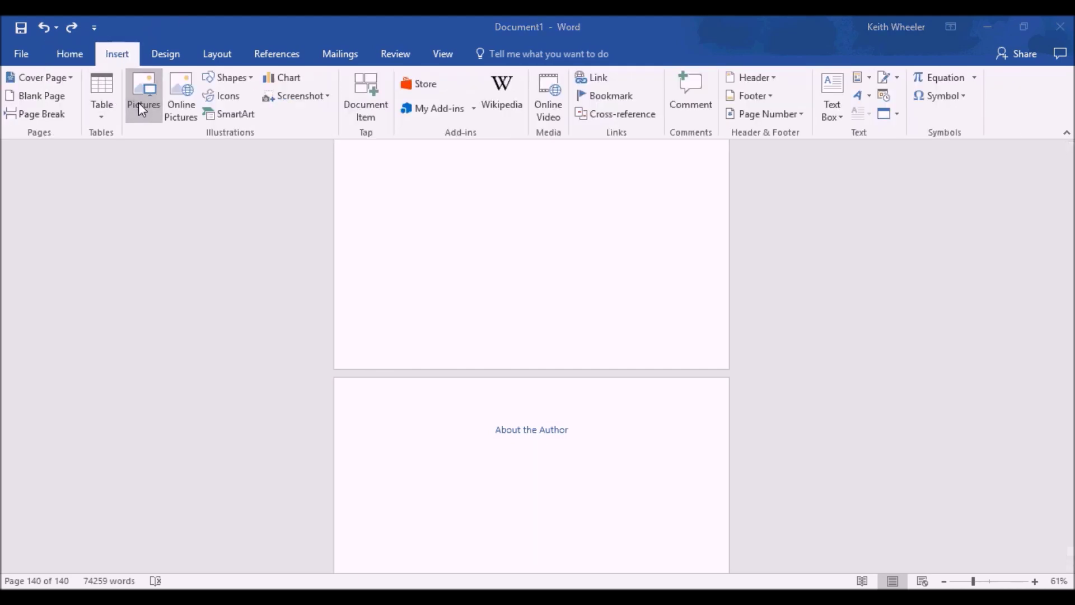
pyautogui.doubleClick(188, 122)
pyautogui.click(669, 461)
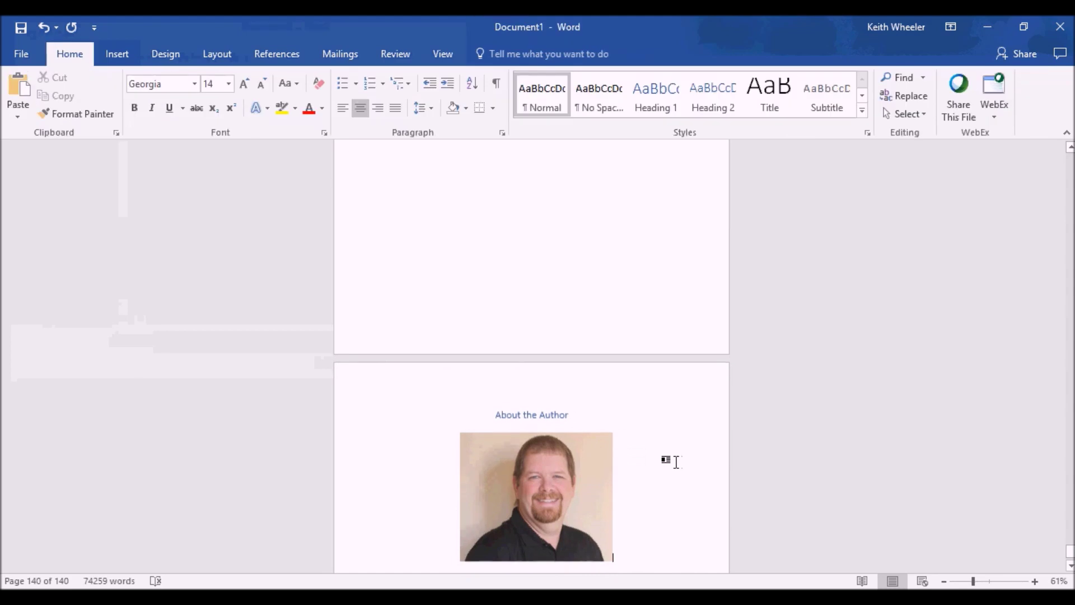
pyautogui.scroll(-3, 746, 482)
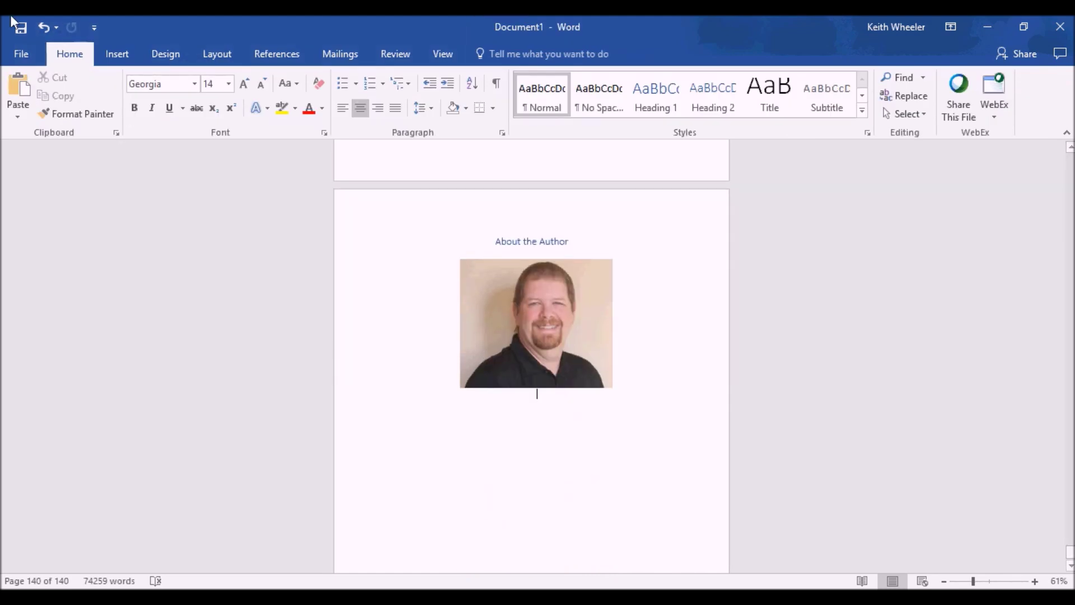
# Step: Go to File > Export to reach the Create PDF/XPS Document option
pyautogui.click(17, 57)
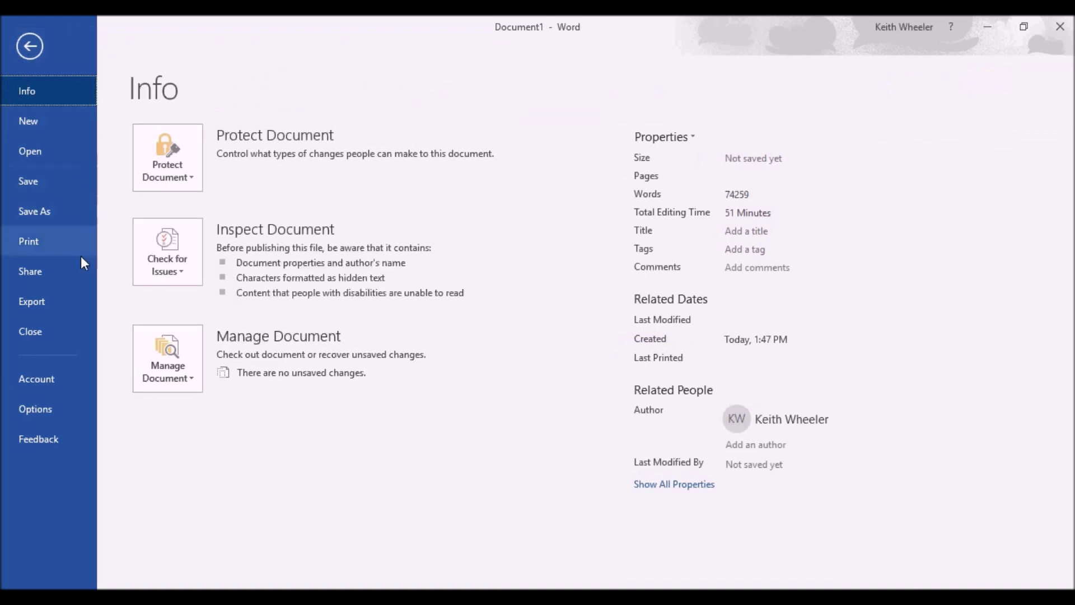
pyautogui.click(49, 301)
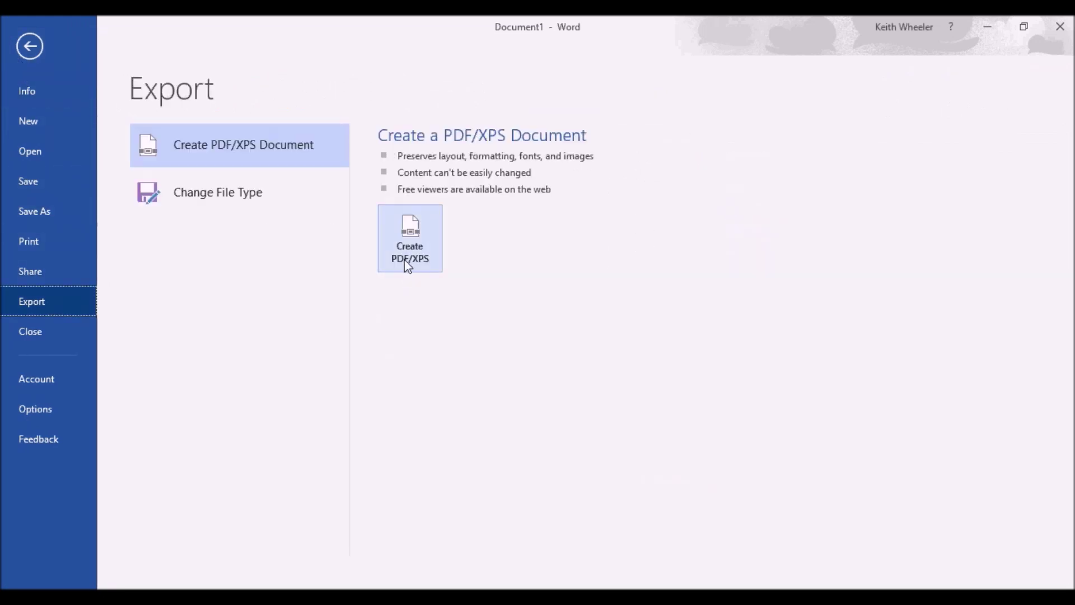